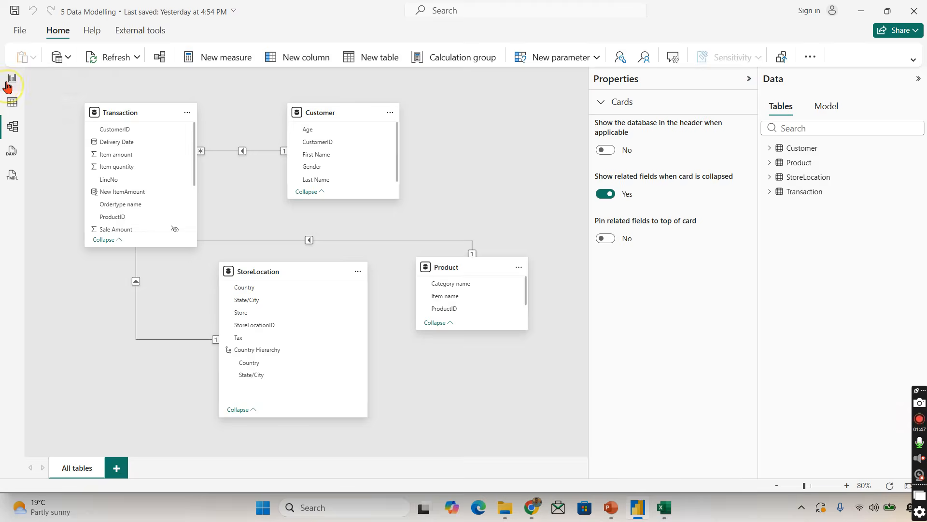
Switch to the report view and dismiss the re-authentication notification
click(10, 81)
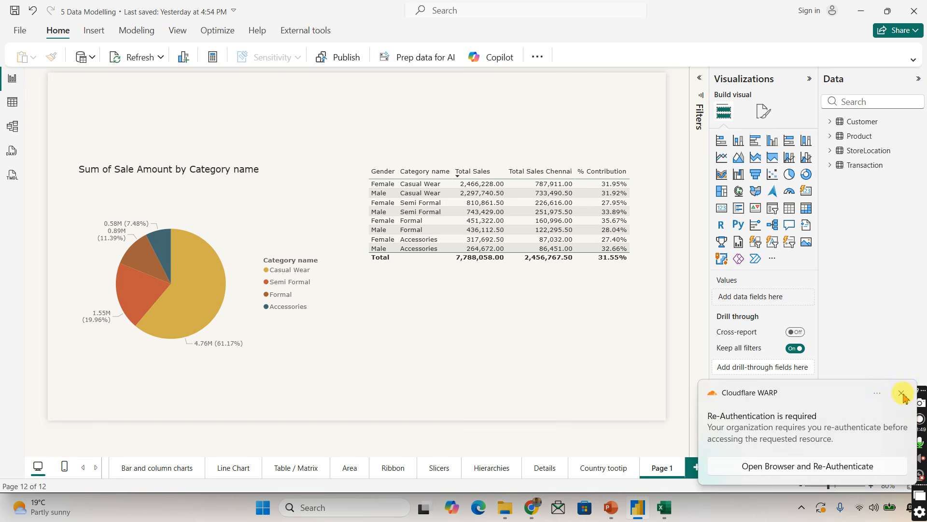
click(902, 394)
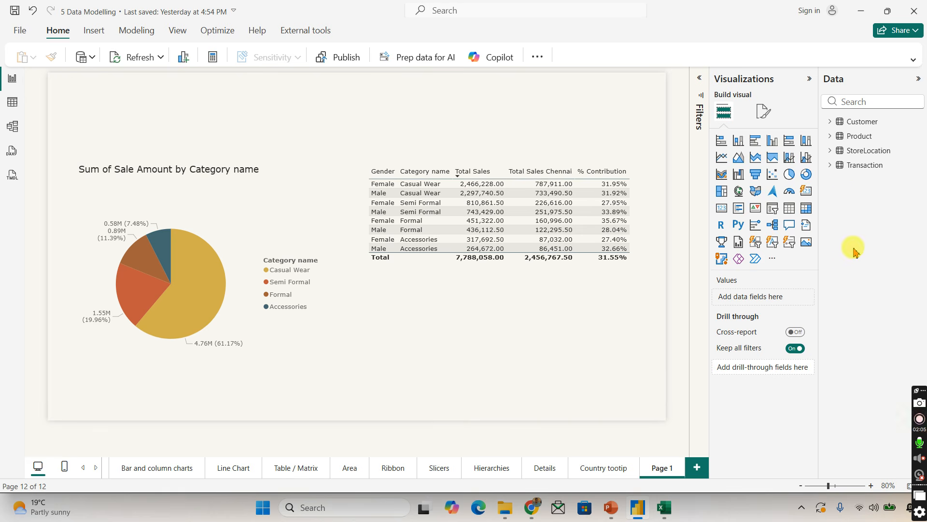
click(865, 165)
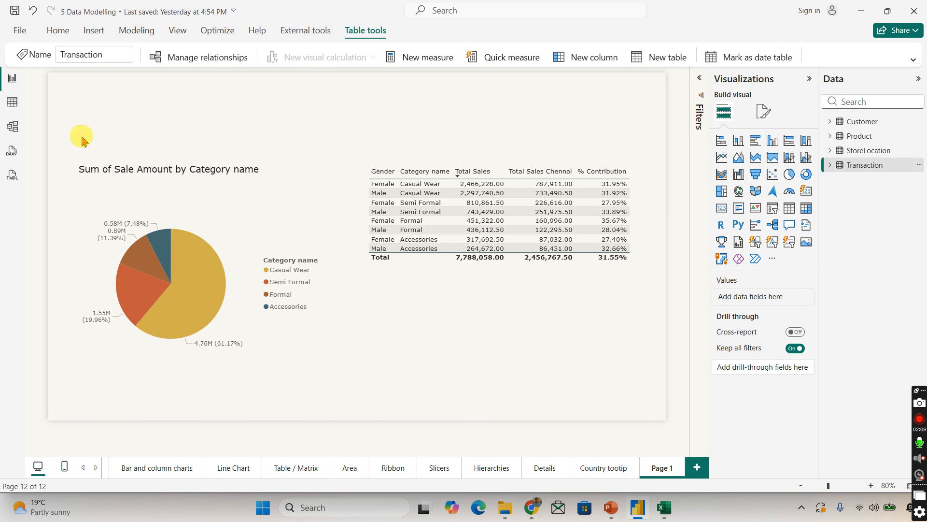
click(546, 112)
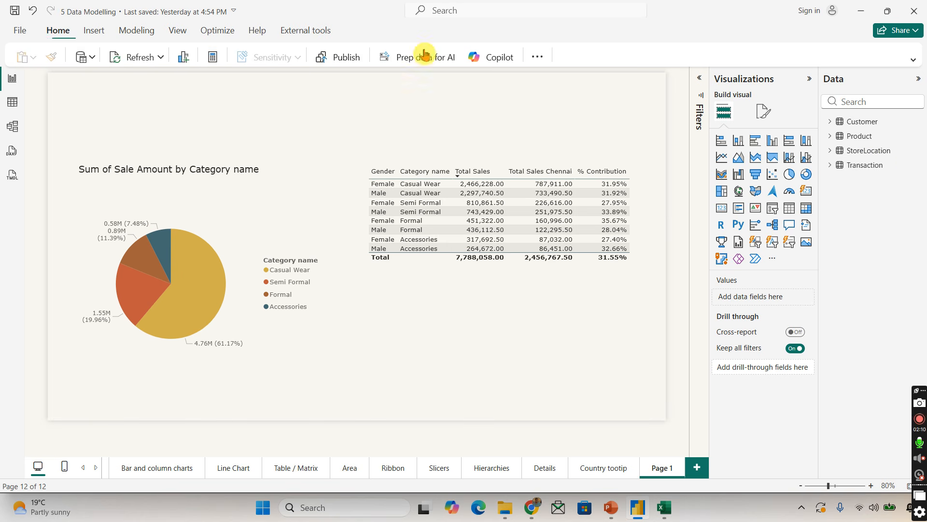
Create a new calculated table in the model and name it DimDate
click(864, 156)
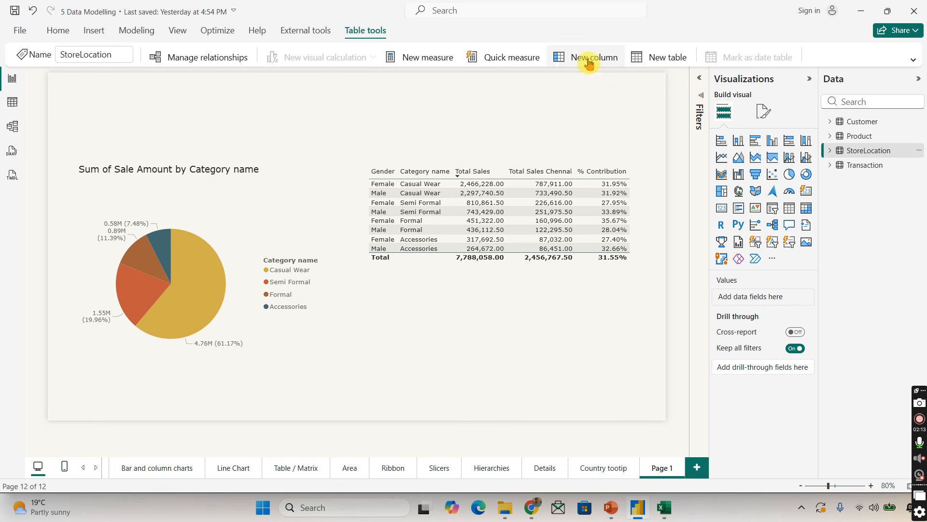
click(660, 62)
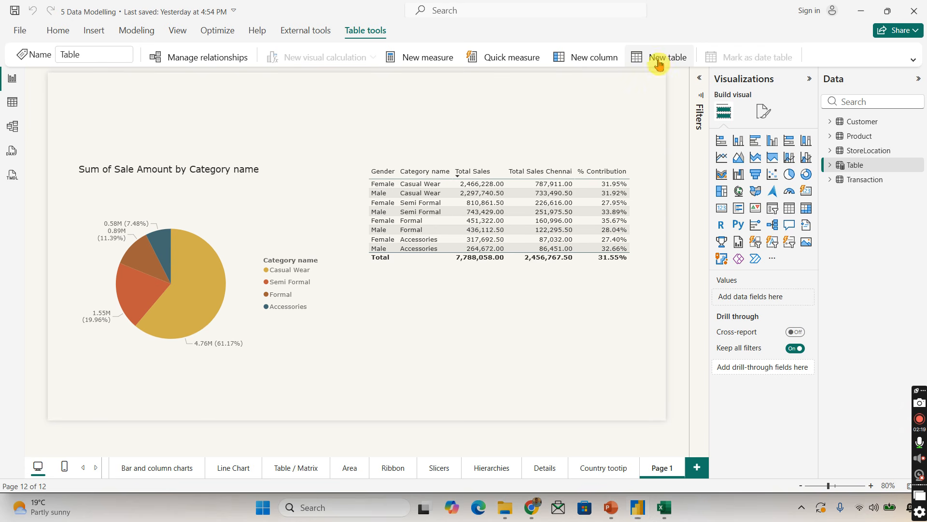
double_click(92, 77)
text(DimDate =)
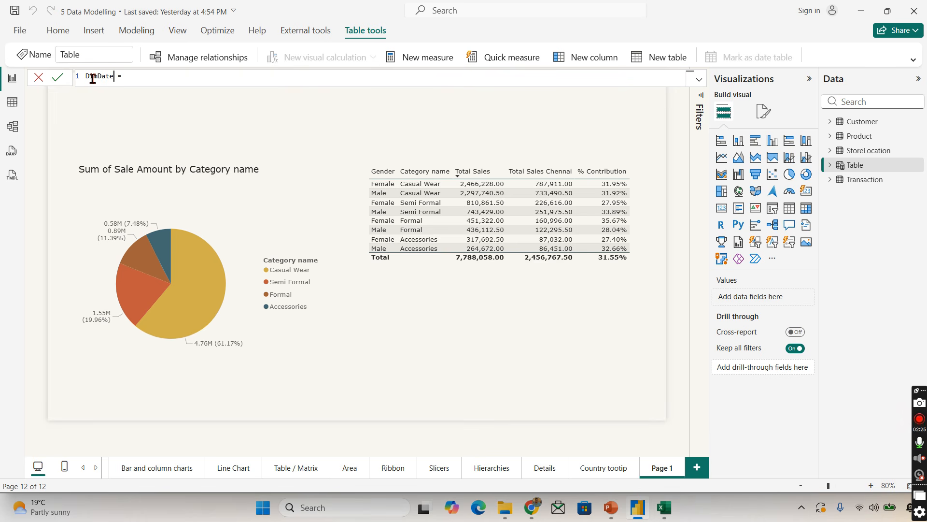
key(Return)
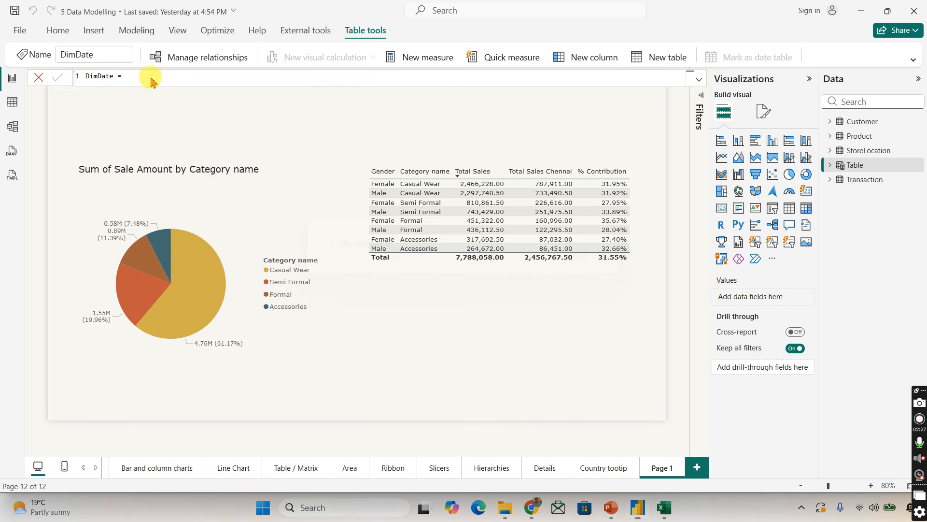
Begin the DimDate formula with the CALENDAR function and the start date "01-01-2023"
click(175, 78)
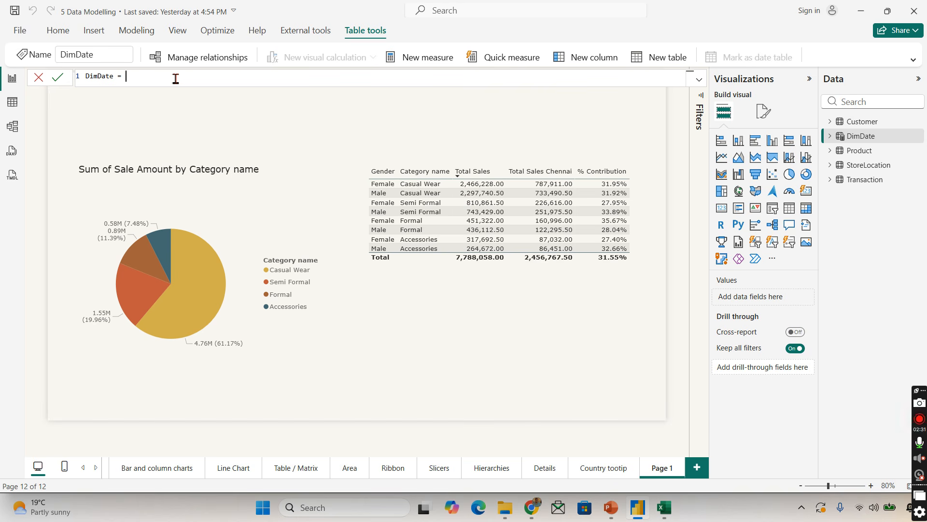
text(Cal)
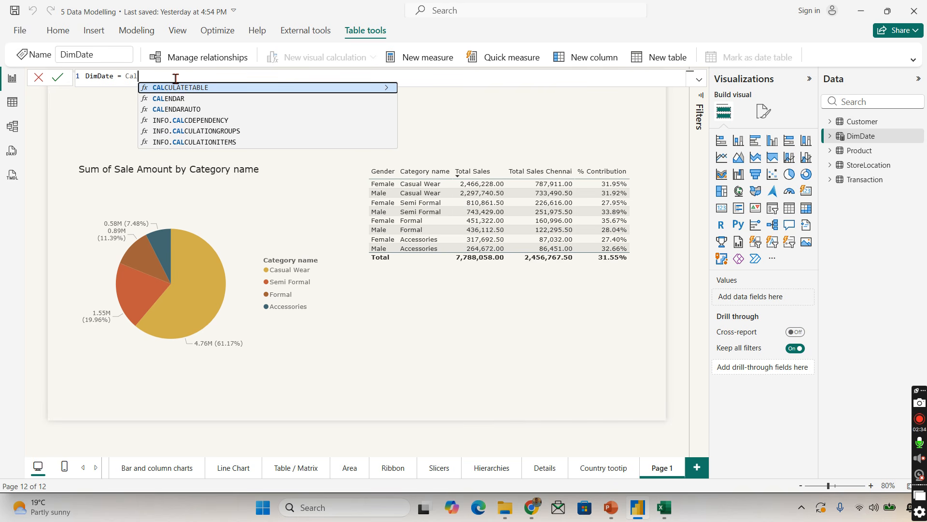
click(198, 99)
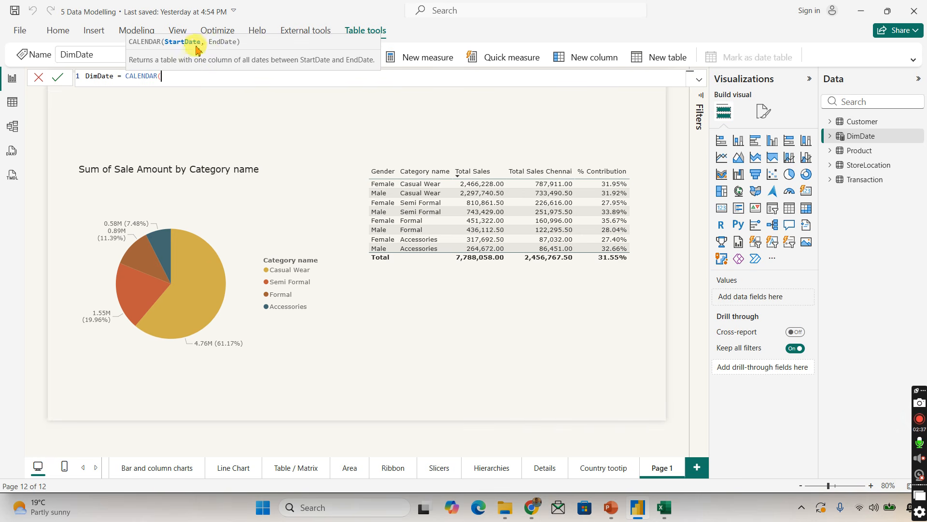
click(169, 52)
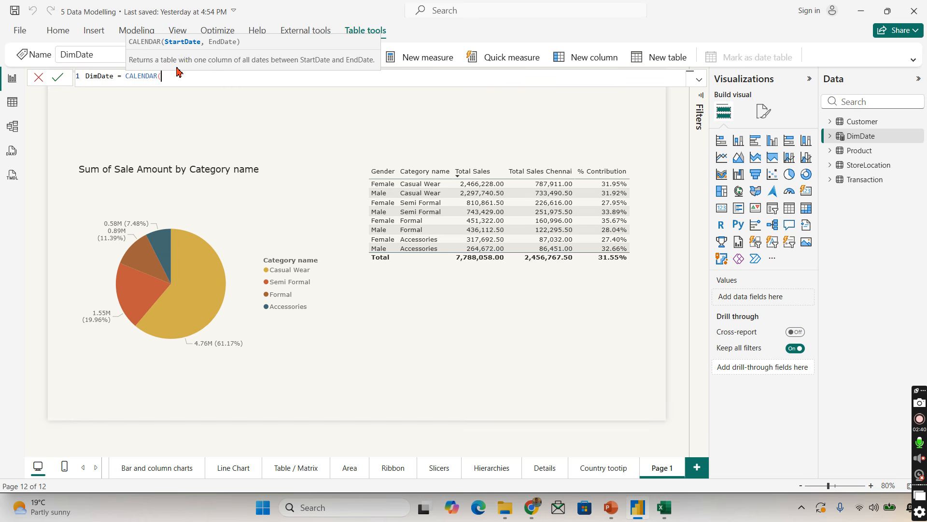
click(178, 84)
text(")
click(161, 76)
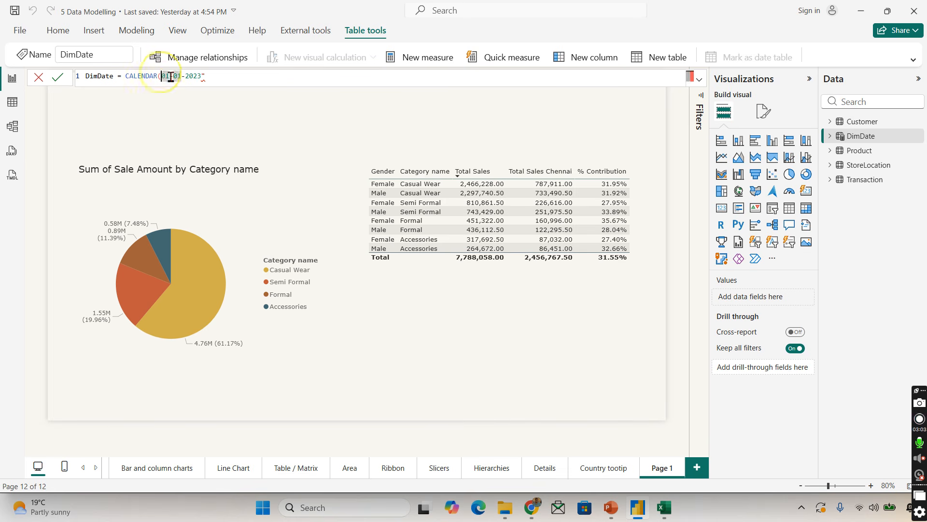
text(")
click(217, 80)
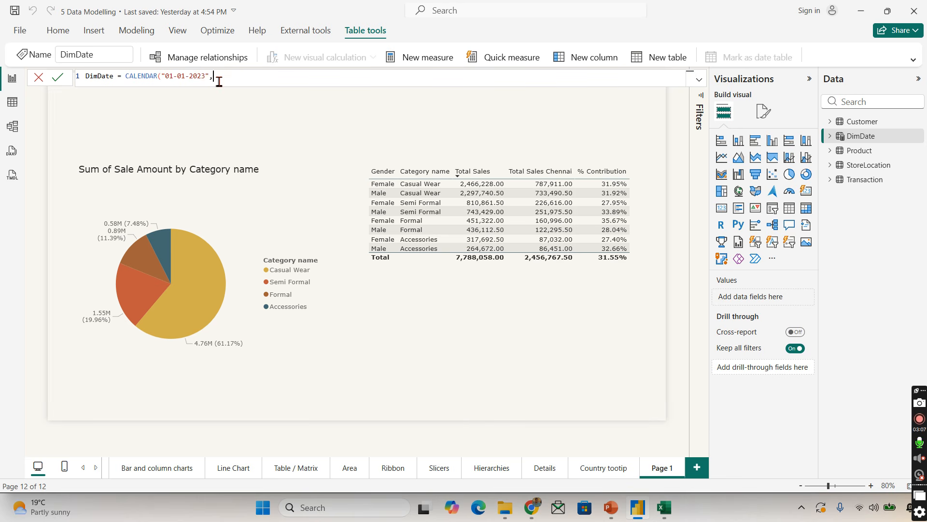
Add the end date "31-12-2026" to the CALENDAR function and commit the DimDate formula
text(,)
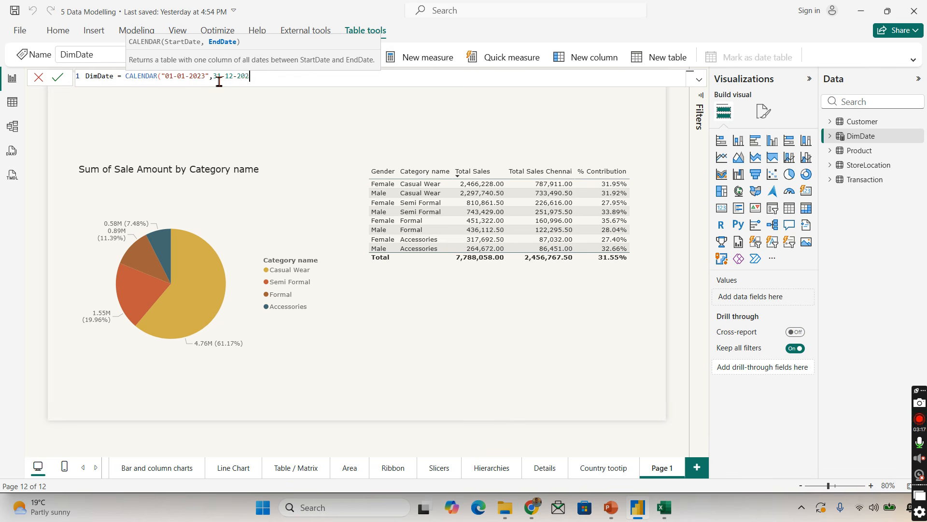
text(")
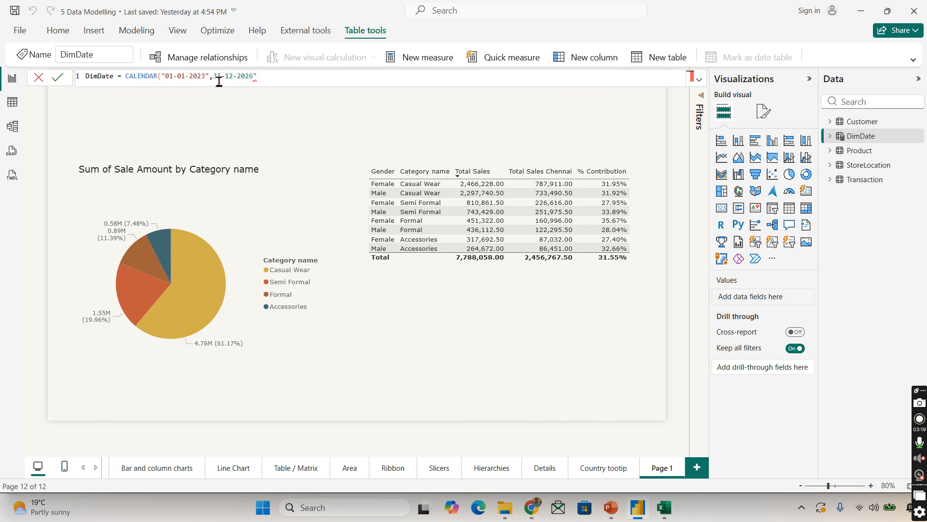
click(214, 78)
text(")
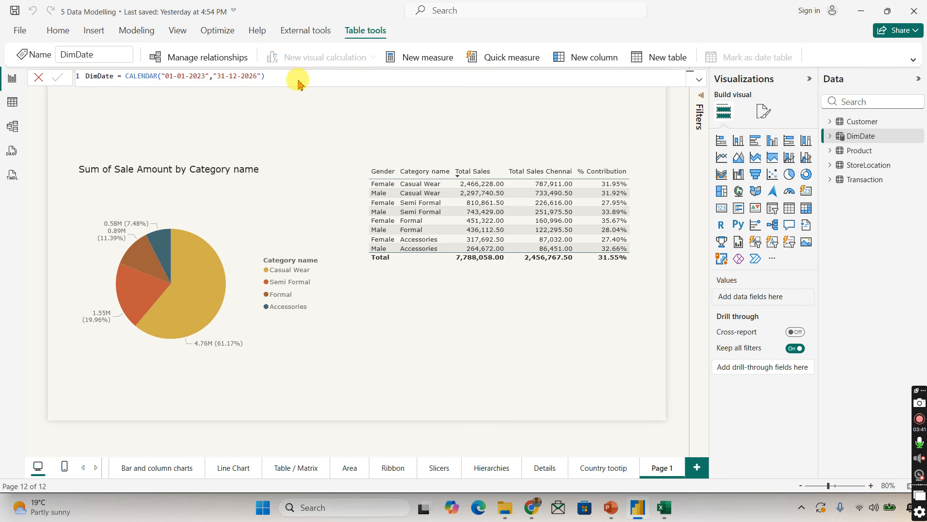
key(Return)
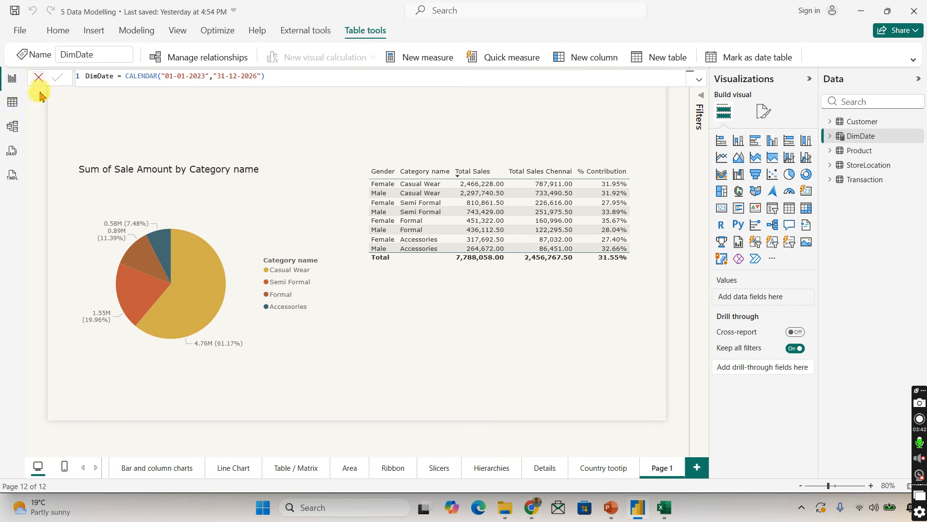
Examine the generated rows of DimDate in the table view and the list of values in its Date column
click(19, 107)
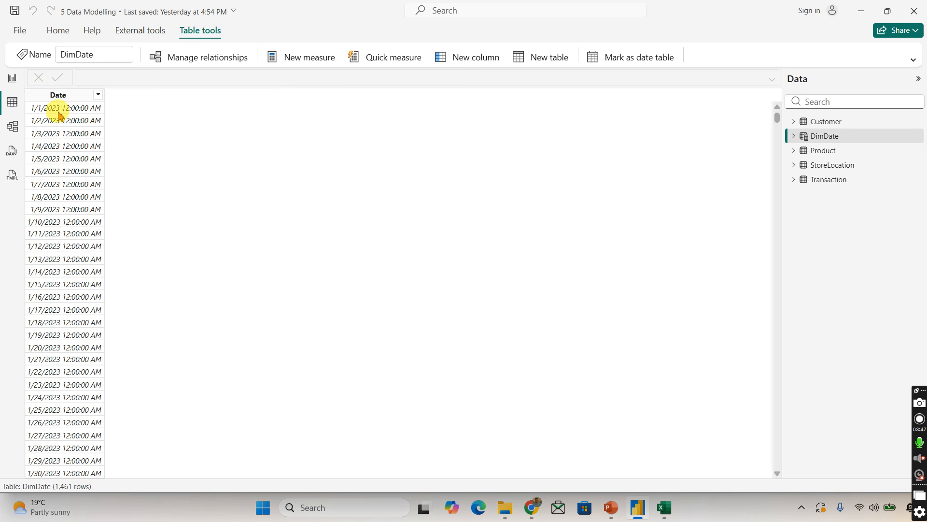
scroll(68, 201, down, 4)
scroll(98, 112, up, 4)
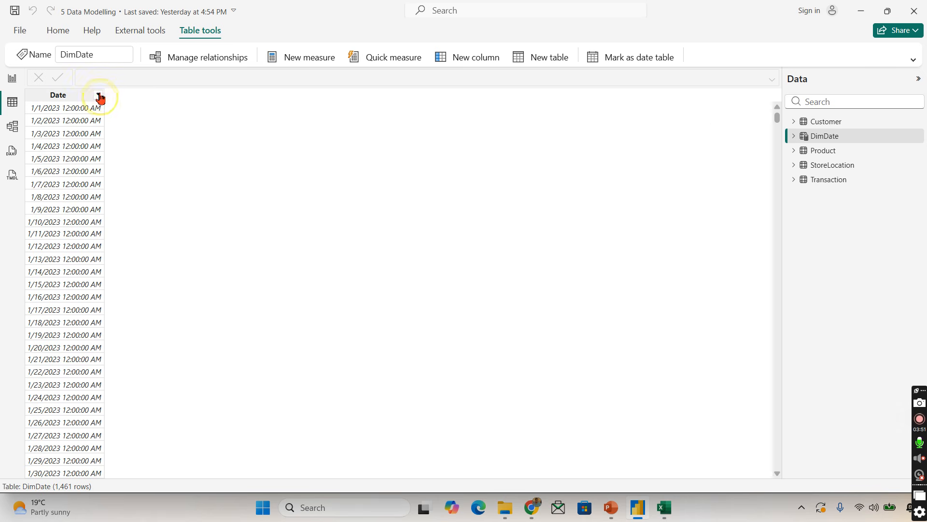
click(98, 94)
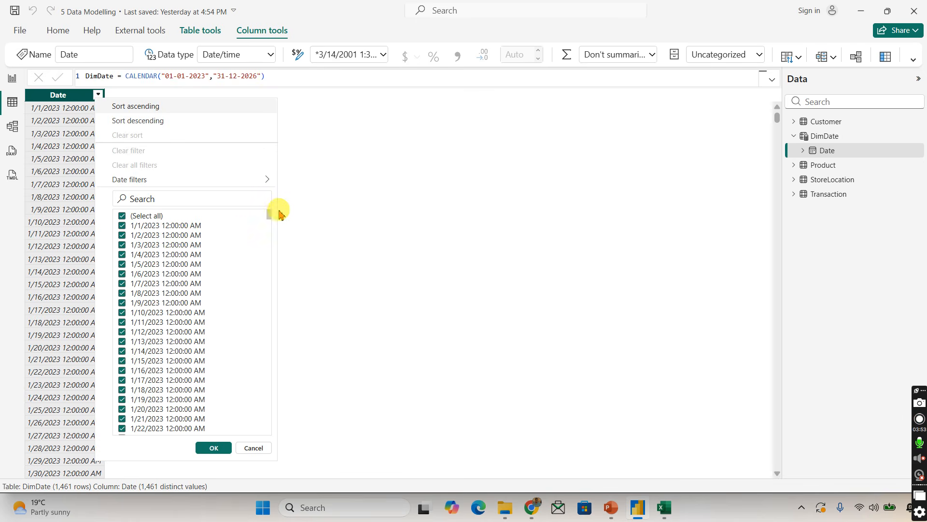
drag(269, 215, 272, 452)
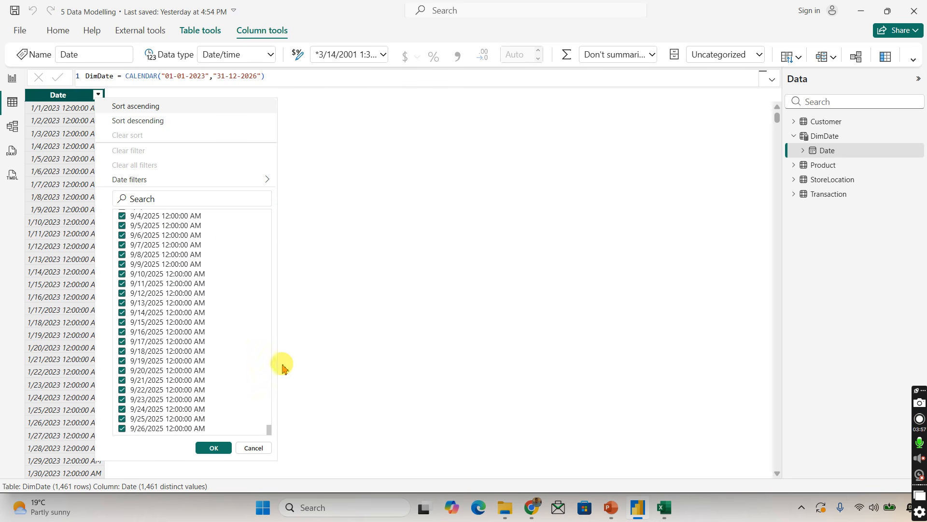
click(416, 209)
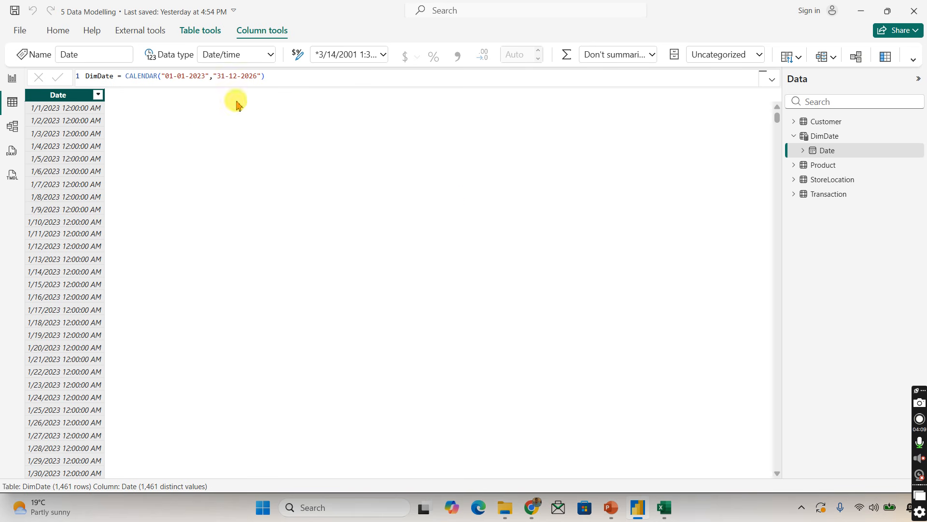
Add a new calculated column to the DimDate table and name it Year
right_click(58, 102)
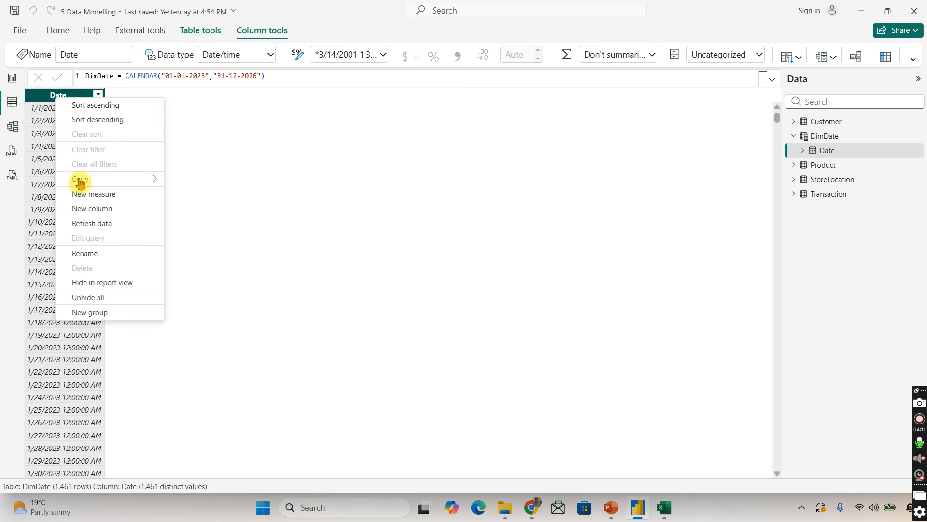
click(99, 210)
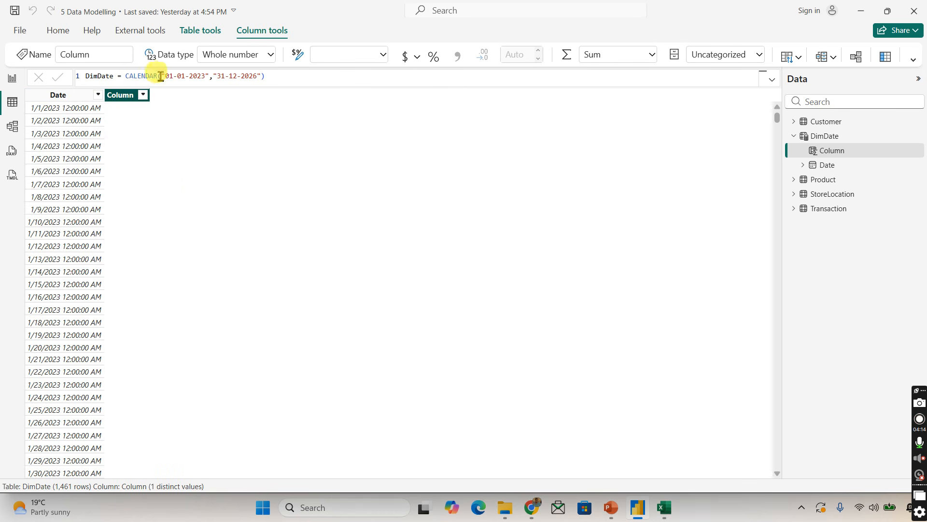
double_click(97, 76)
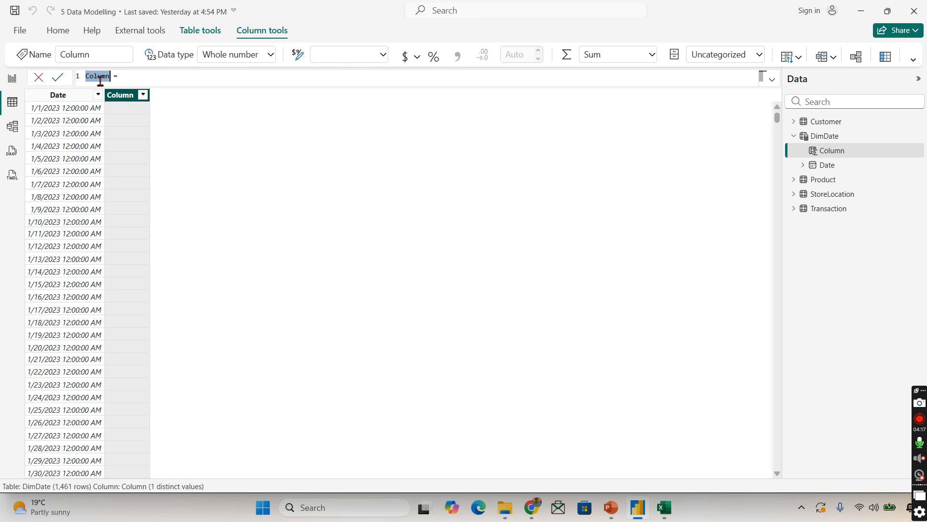
text(Year =)
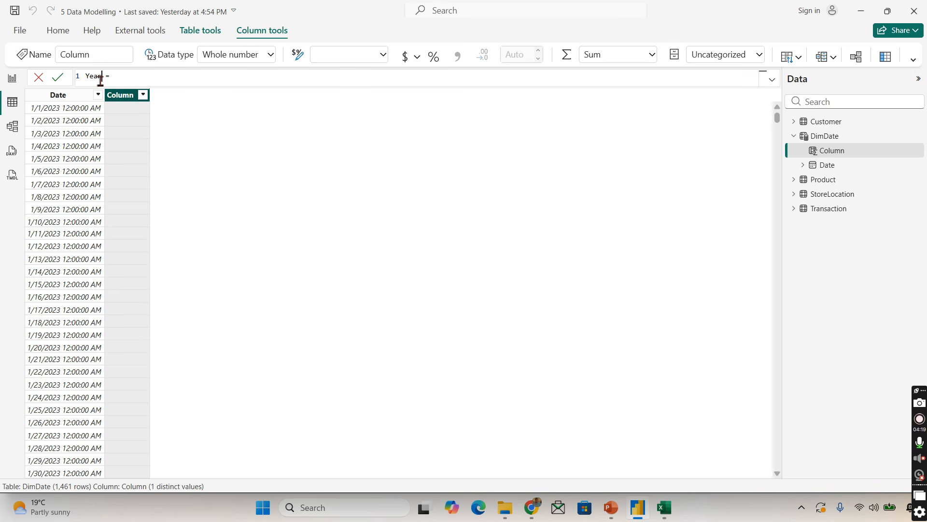
Begin the Year column's formula in the DimDate table with the YEAR function
click(124, 76)
text(t)
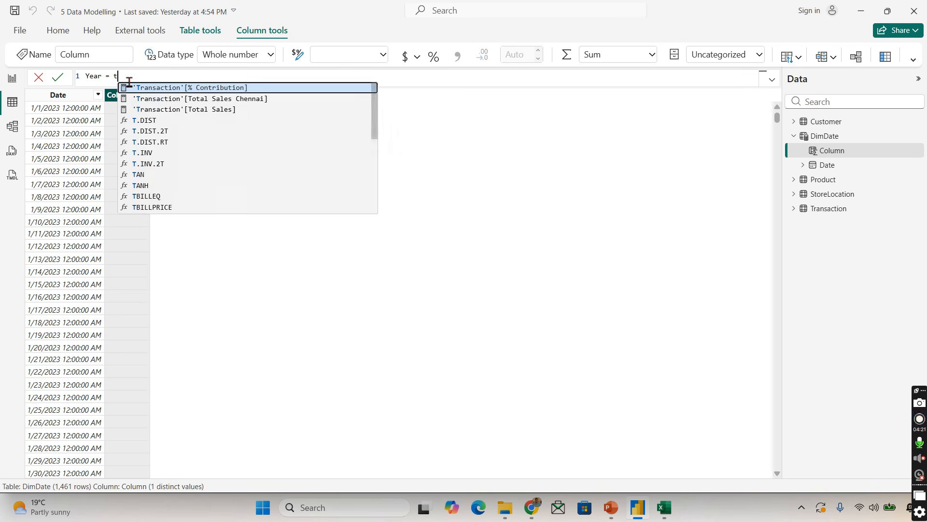
key(BackSpace)
text(y)
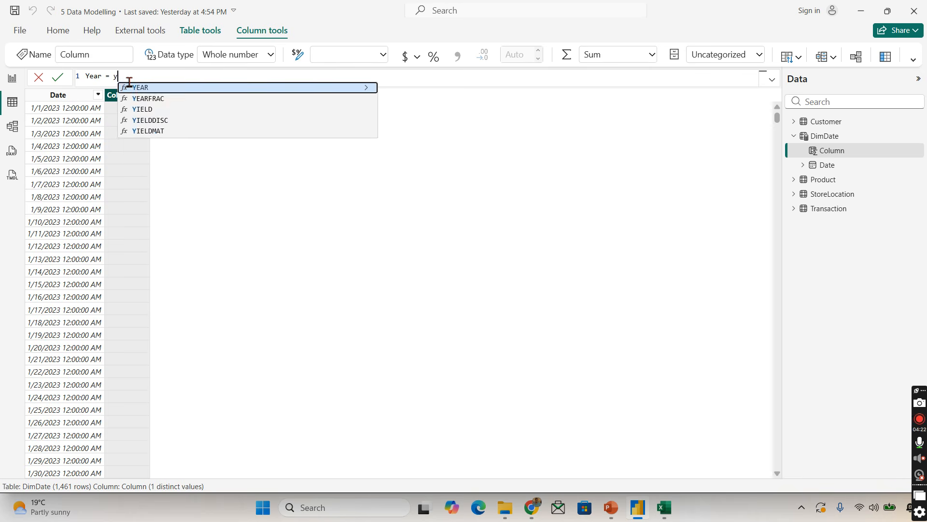
text(ear)
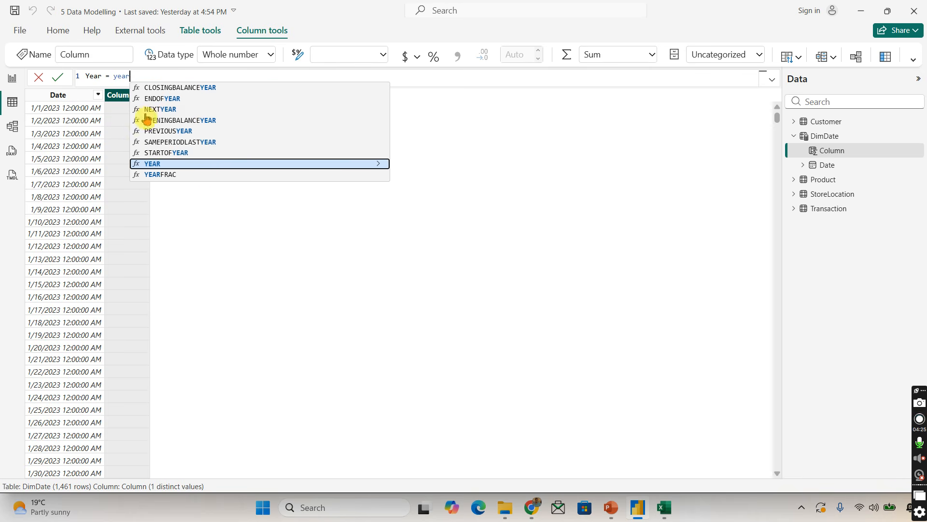
click(192, 164)
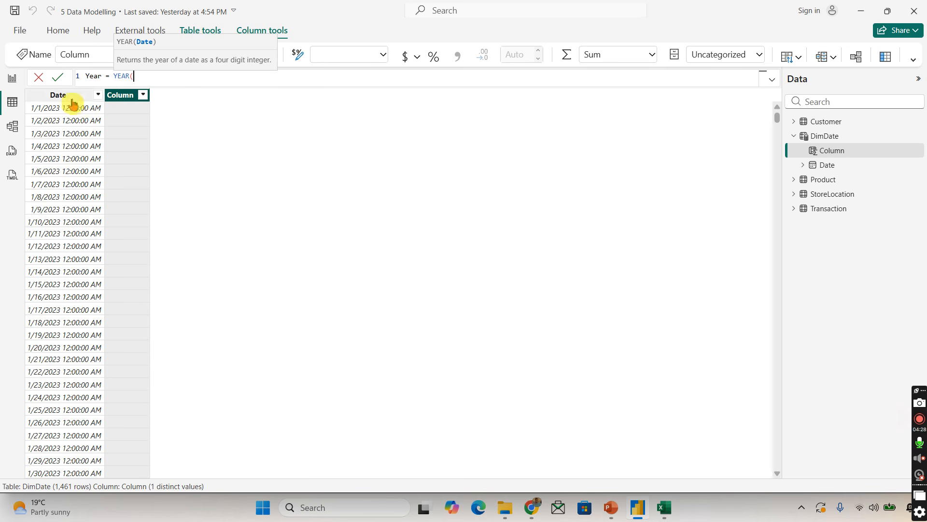
text(dat)
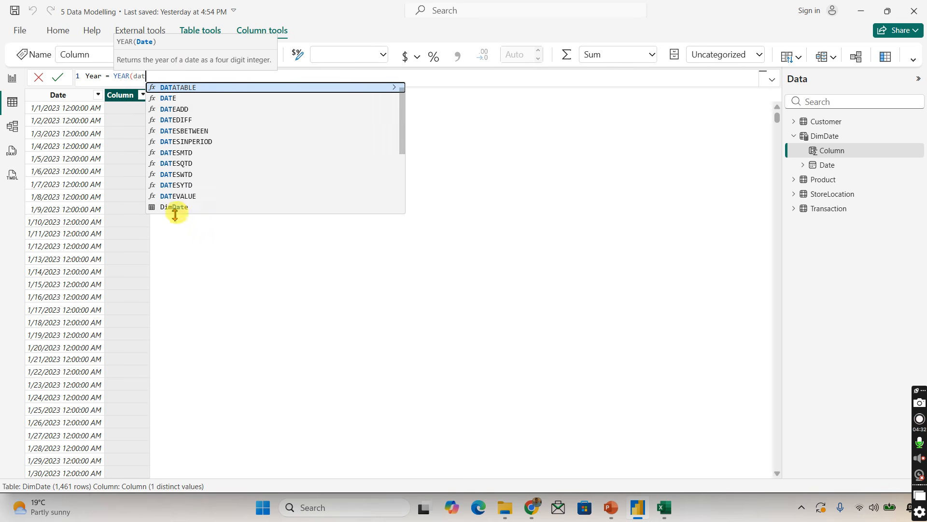
click(174, 207)
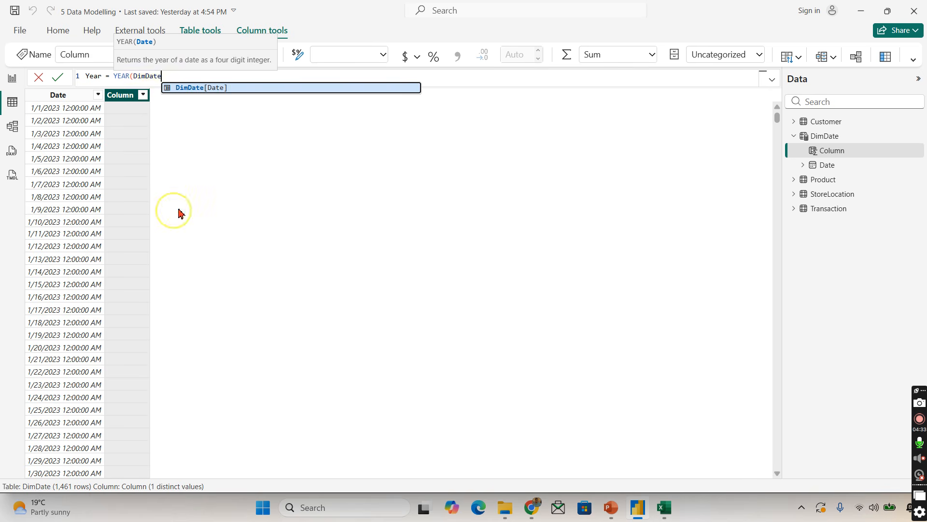
click(225, 88)
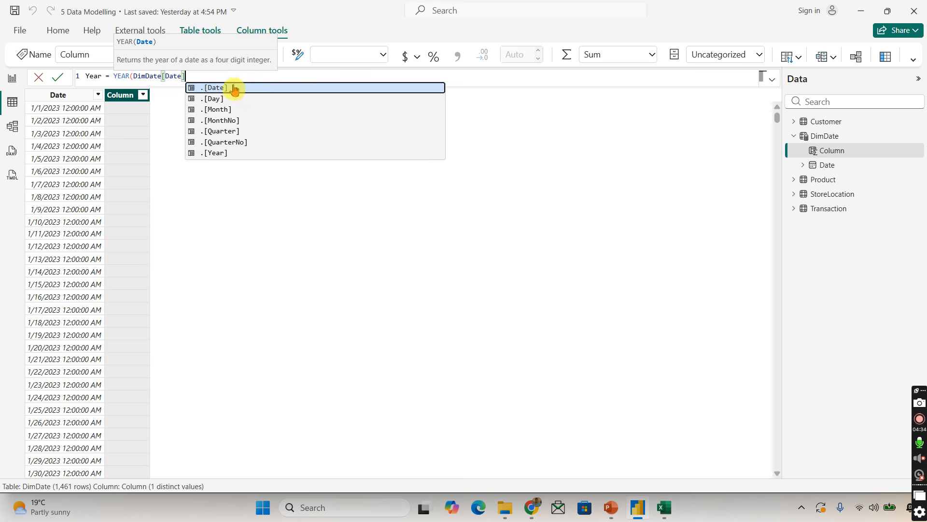
click(237, 88)
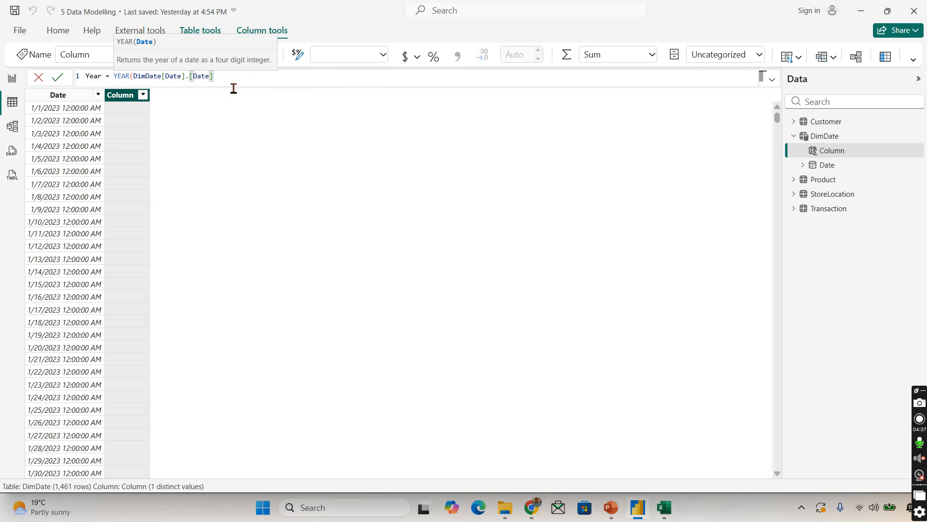
text())
click(130, 82)
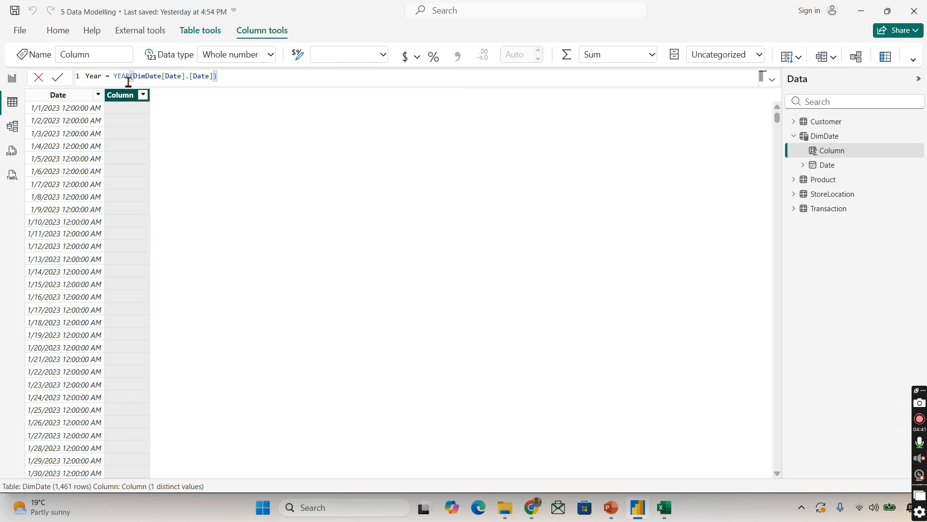
click(154, 75)
drag(133, 75, 273, 74)
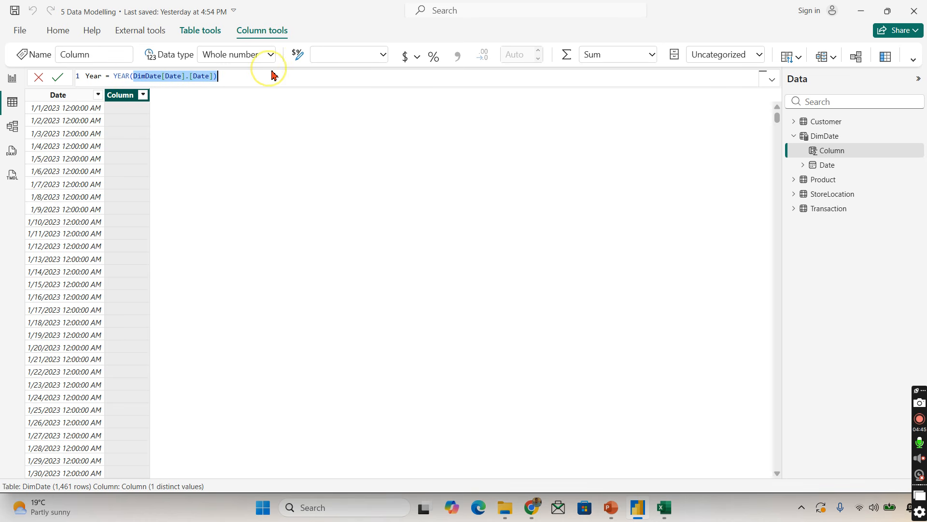
key(BackSpace)
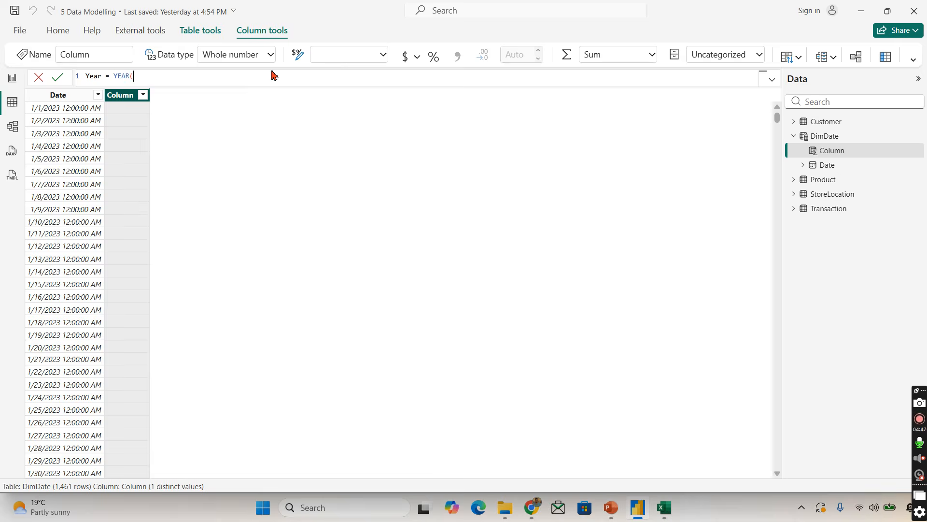
key(BackSpace)
text(()
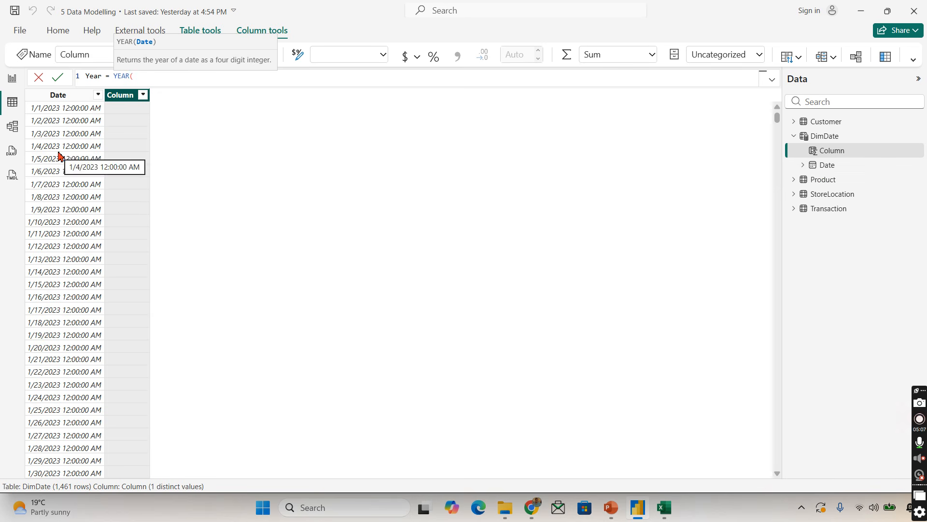
Complete the YEAR function with DimDate[Date].[Date] as its argument and commit the Year column
text(di)
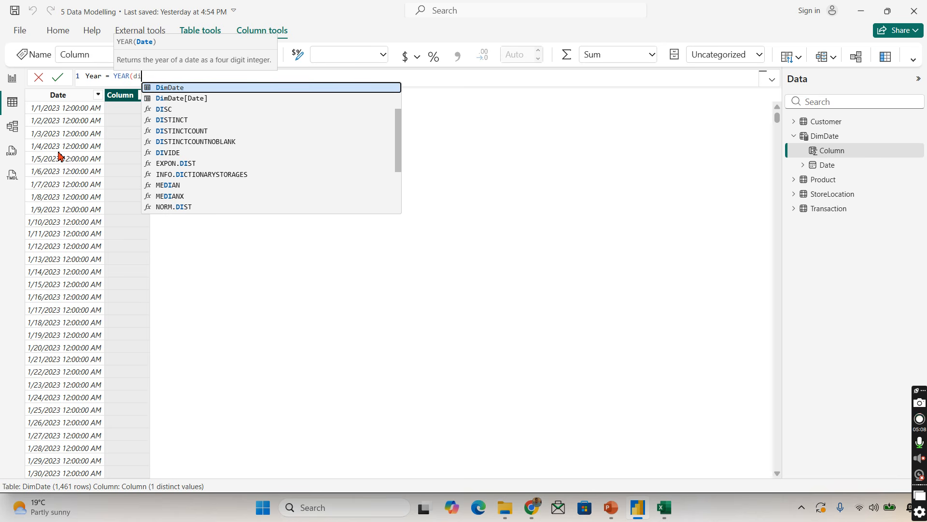
click(188, 100)
click(224, 88)
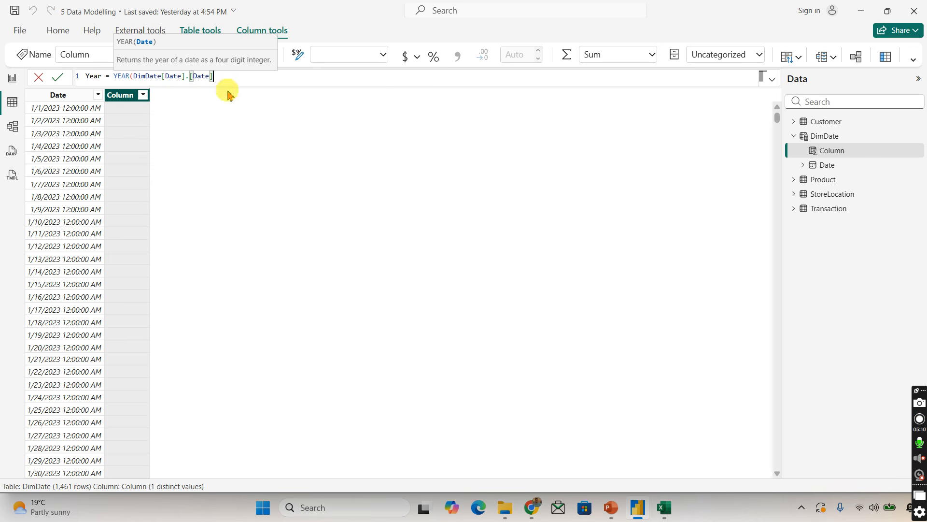
text())
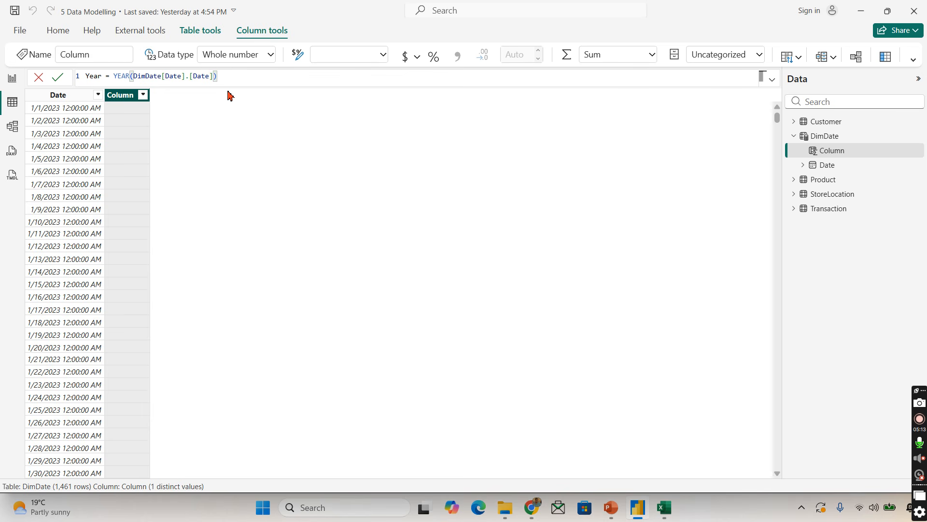
key(Return)
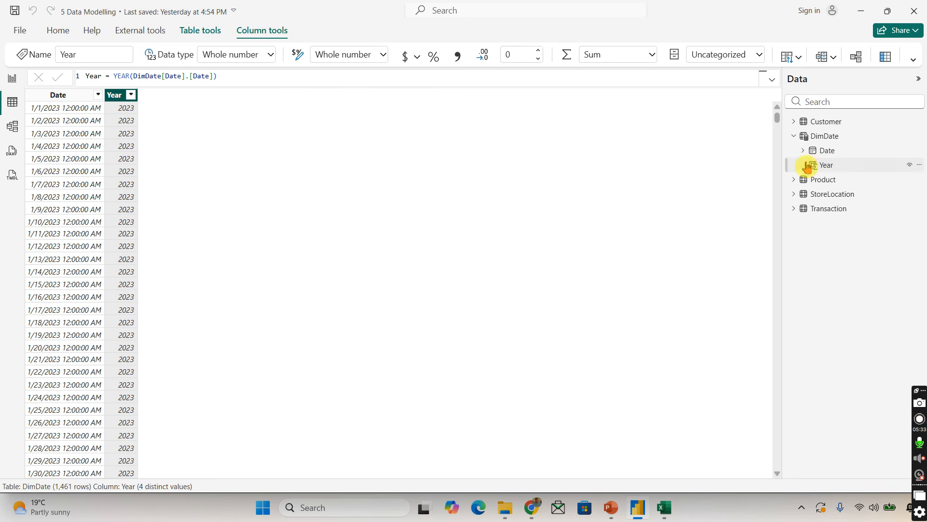
Collapse the DimDate fields and examine the columns of the Transaction table
click(793, 137)
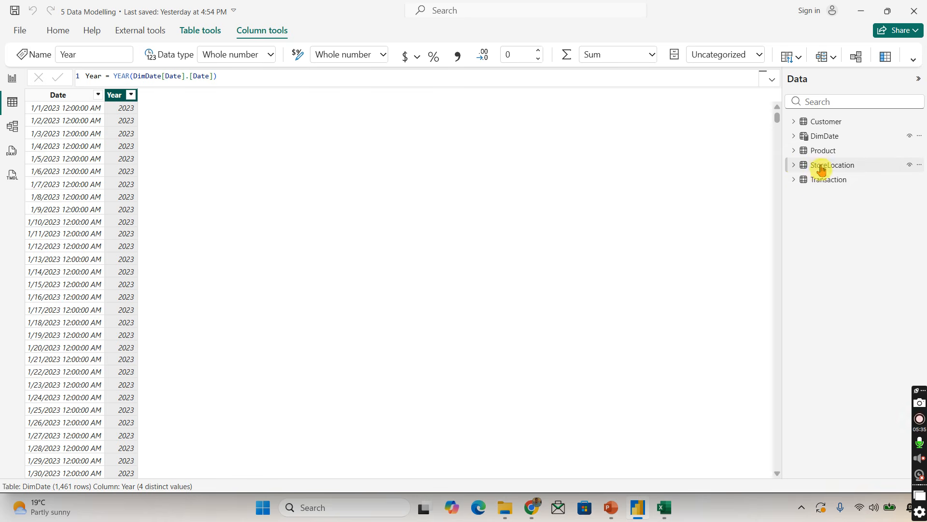
click(822, 181)
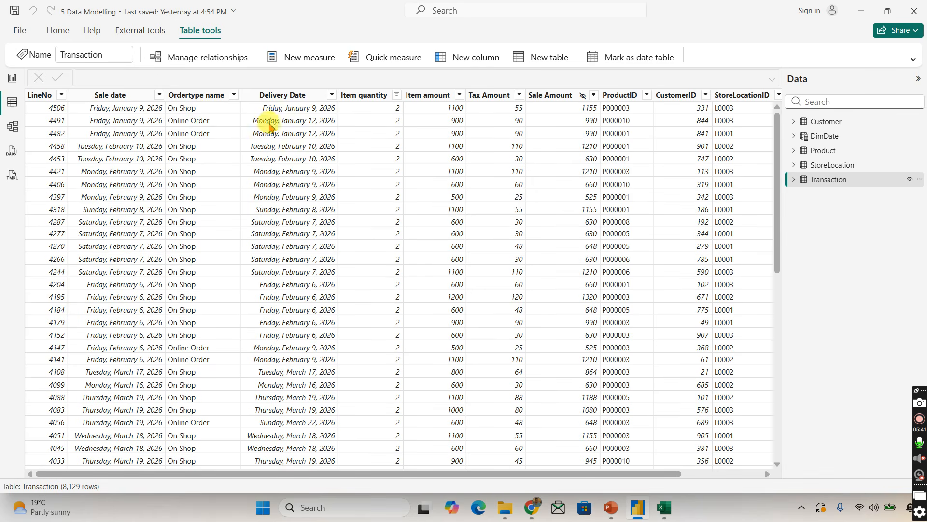
drag(355, 473, 169, 493)
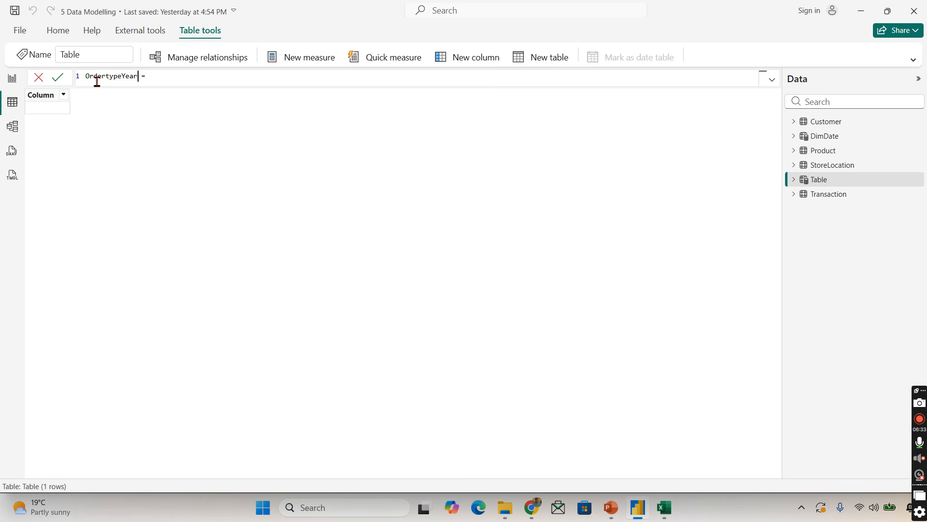
Begin the OrdertypeYear table formula with SUMMARIZE on the Transaction table, grouped by its Ordertype name column
click(171, 79)
text(Summ)
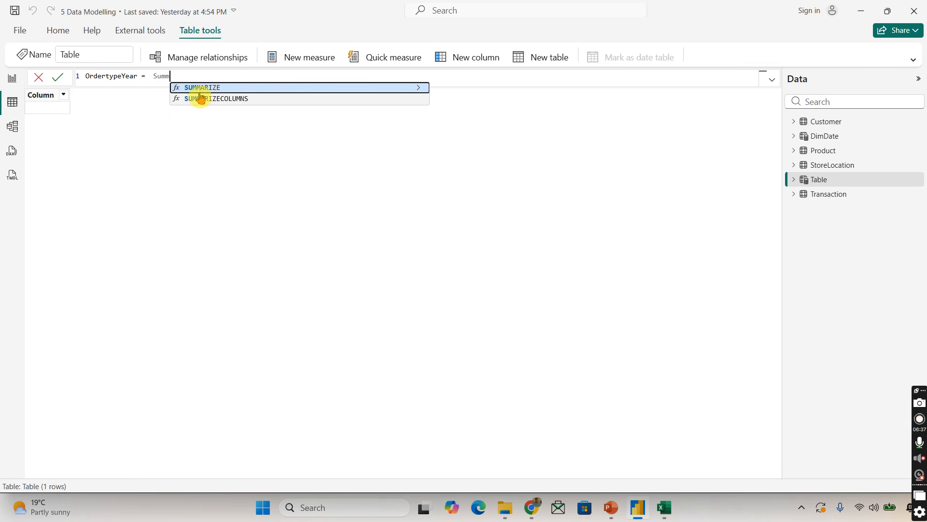
click(200, 88)
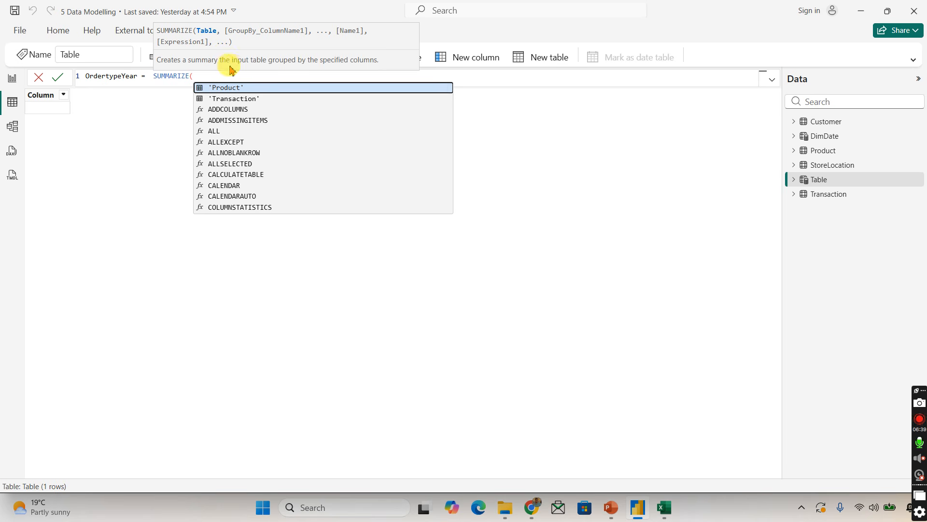
text(TRa)
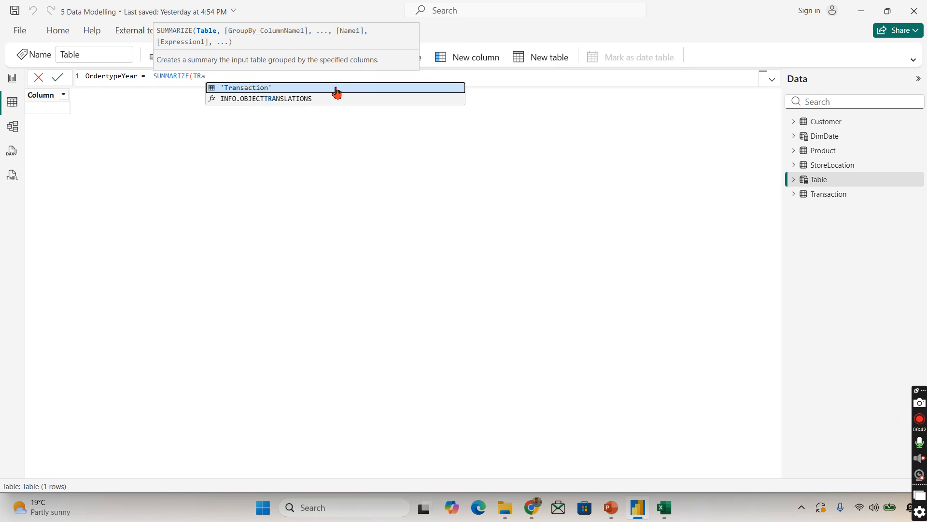
click(337, 87)
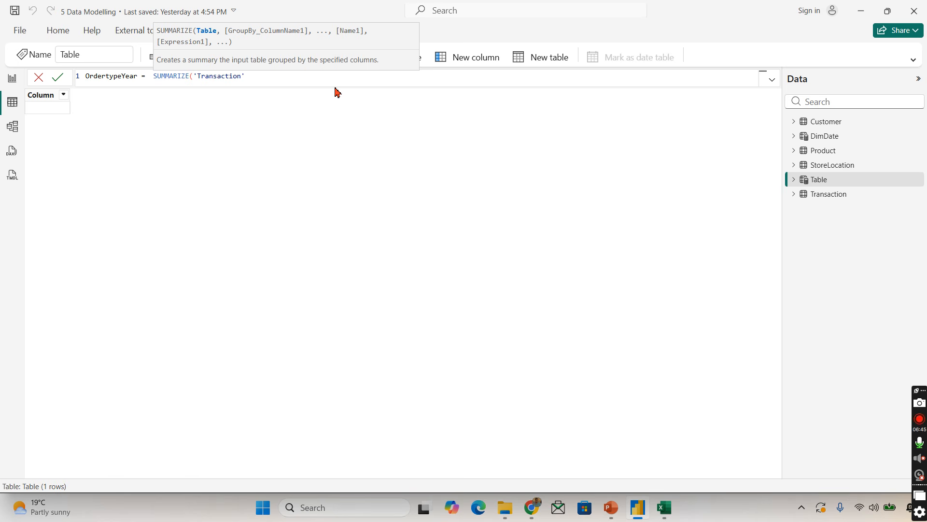
text(,)
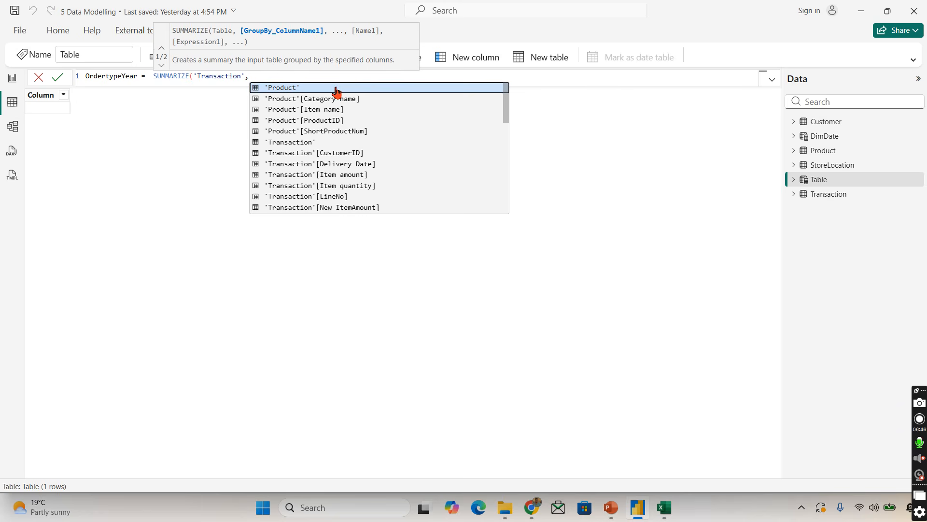
text(Orde)
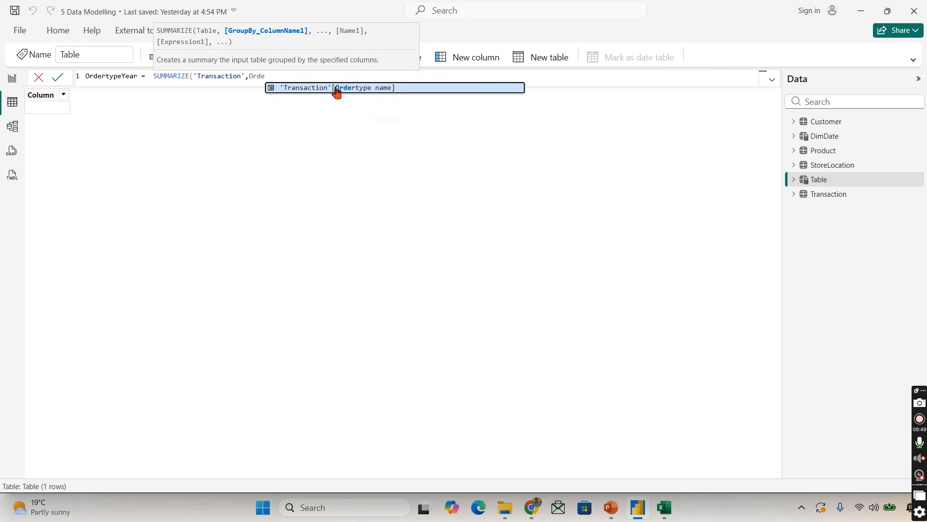
click(335, 88)
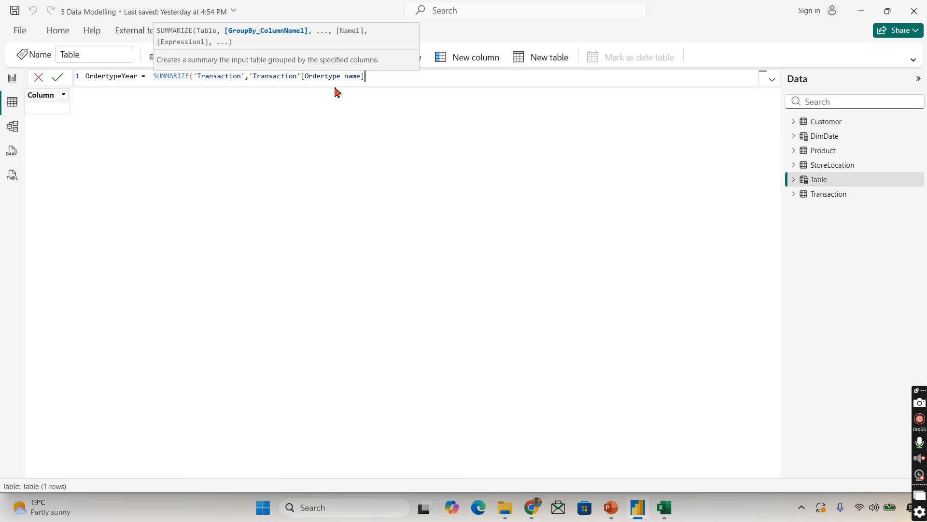
Add 'Transaction'[Sale date].[Year] as the second group-by column in the SUMMARIZE formula
text(,)
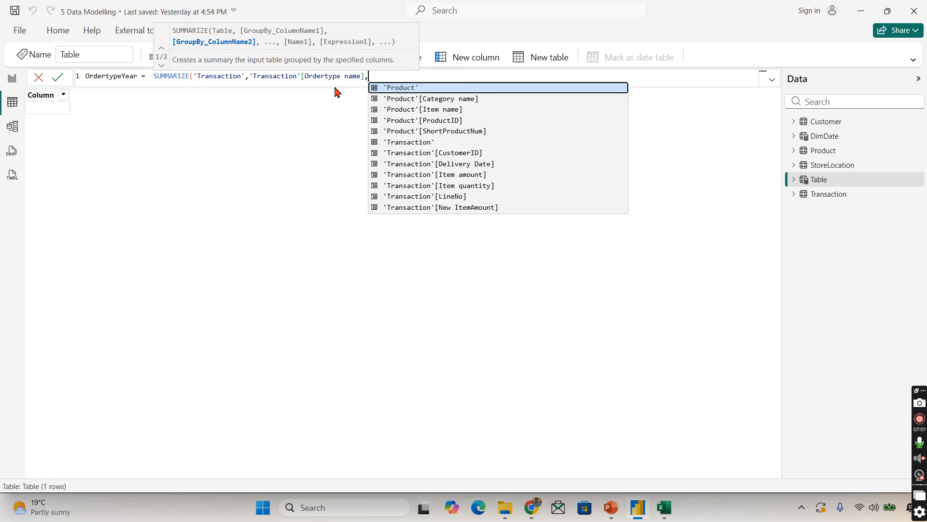
text(tra)
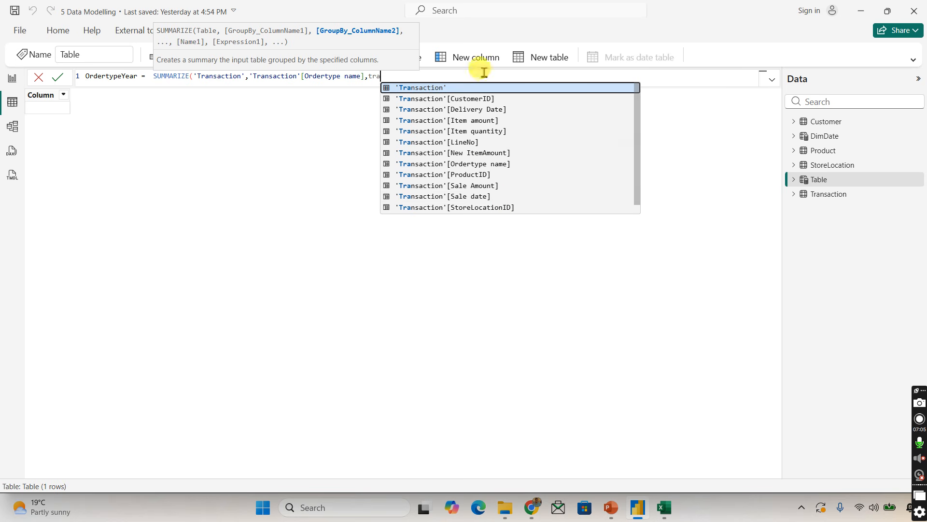
text(sa)
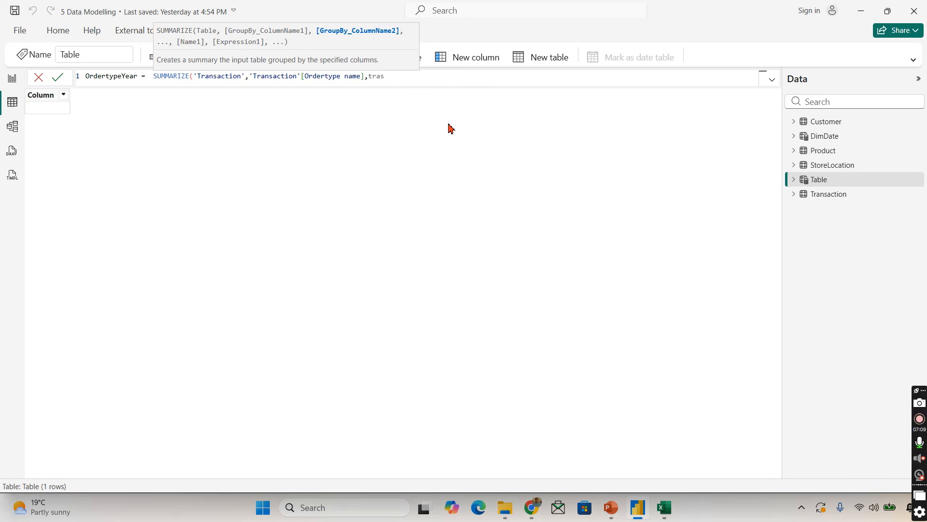
key(BackSpace)
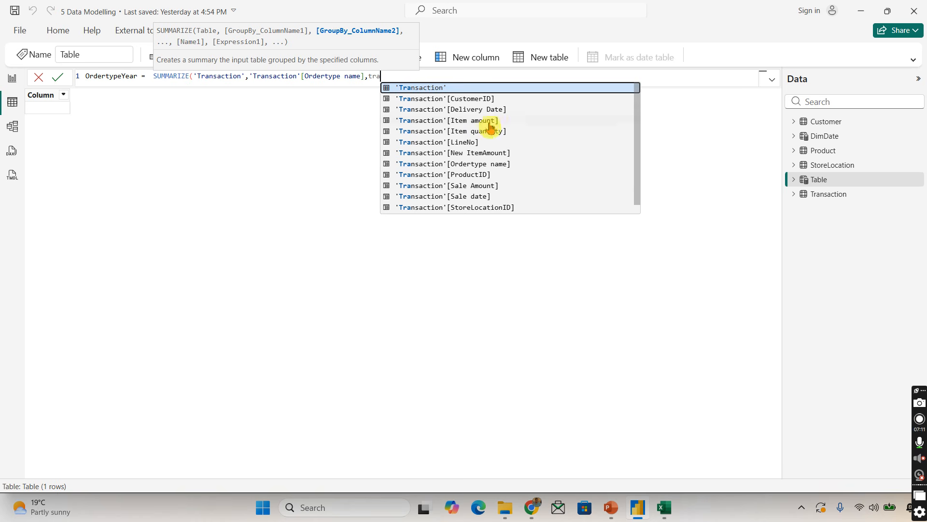
scroll(489, 122, down, 1)
click(485, 188)
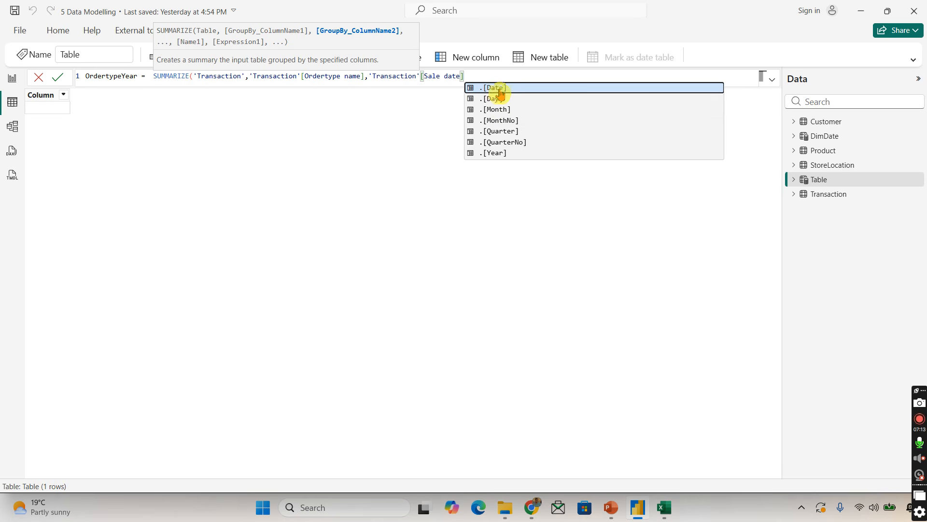
click(503, 154)
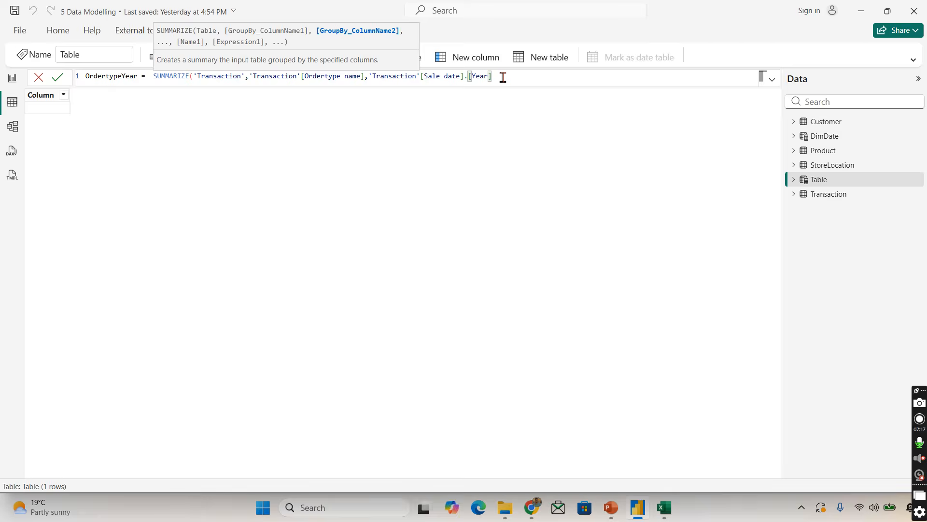
Append the expression sum('Transaction'[Sale Amount]) after the Year group-by column in the SUMMARIZE formula
text(,)
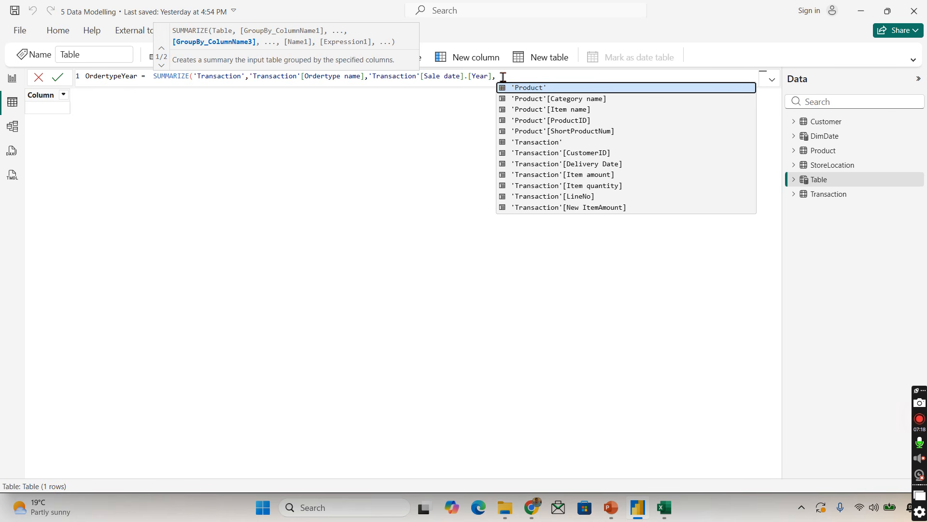
text(sum)
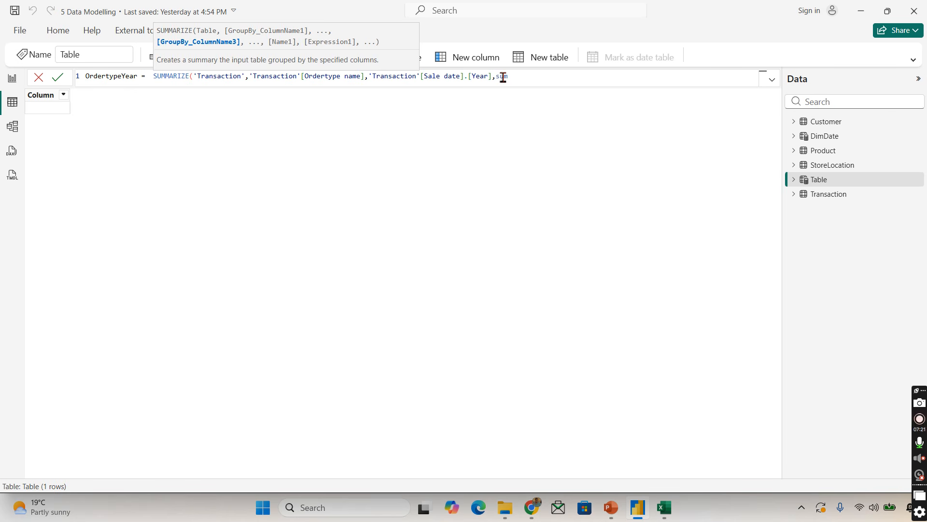
text((sa)
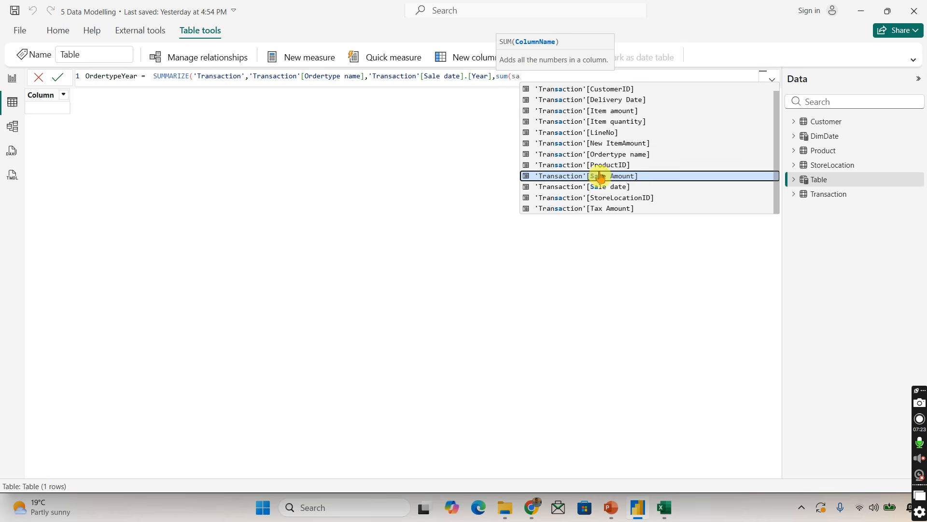
click(601, 177)
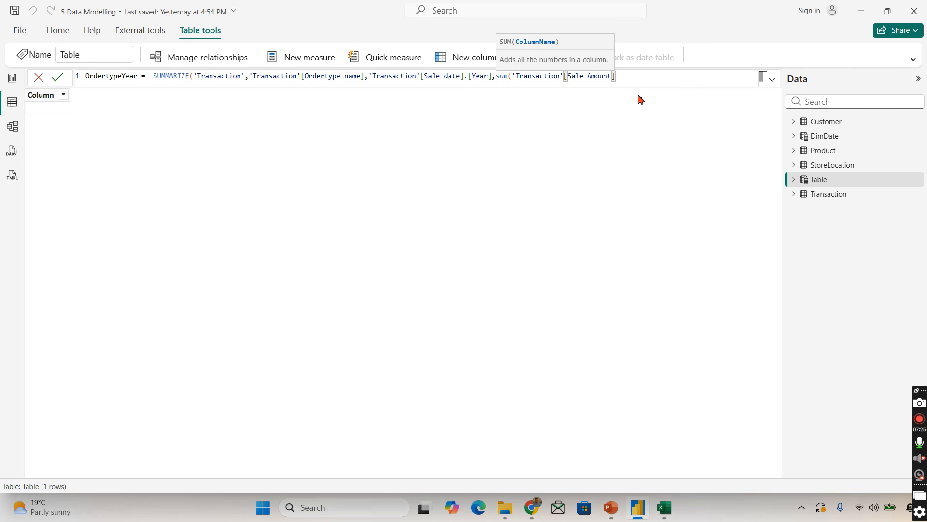
text())
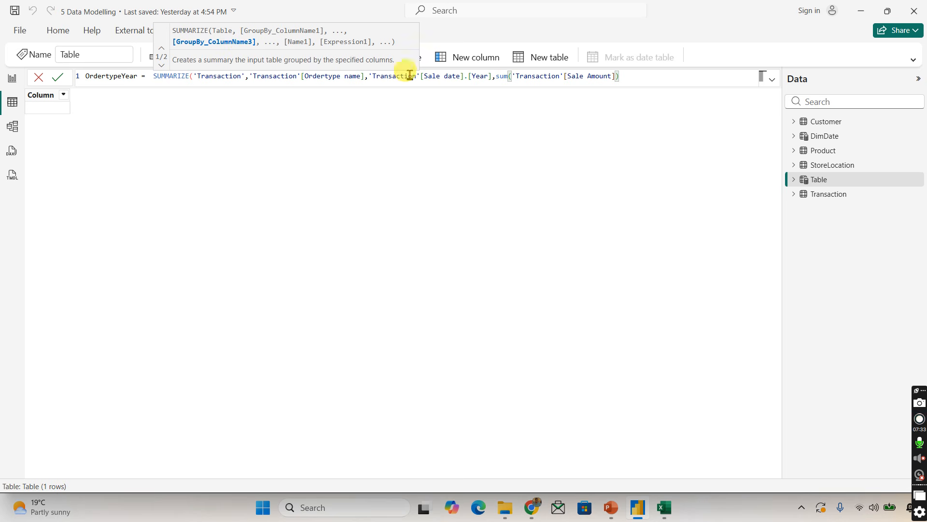
Insert the column name "Total Sales" followed by a comma before the sum expression in the formula
double_click(501, 77)
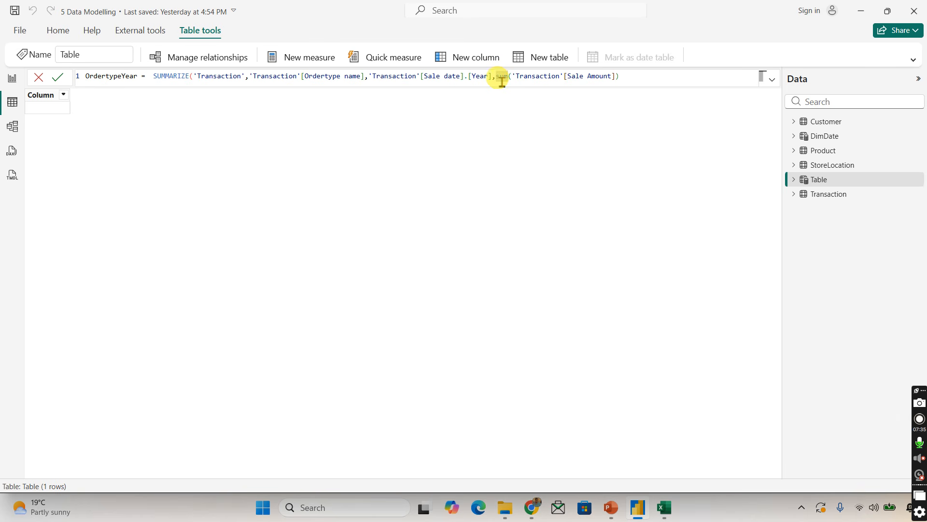
text(")
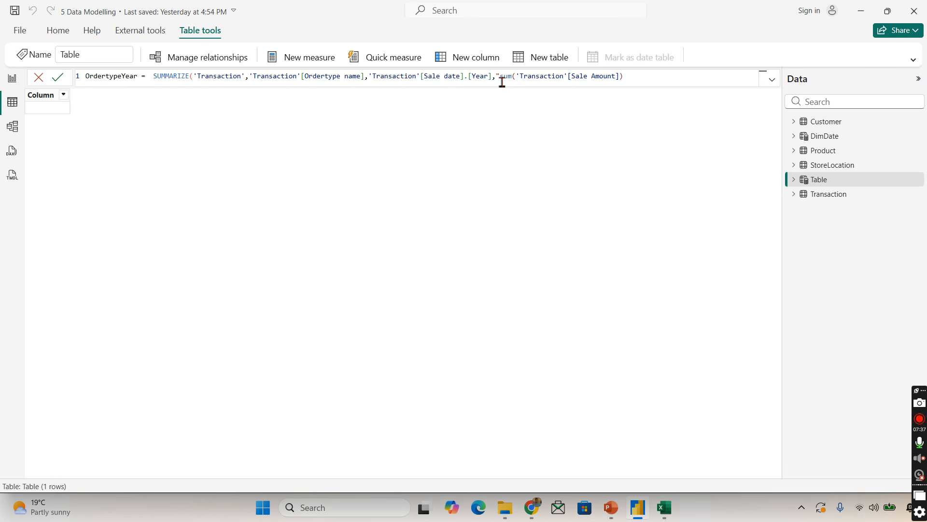
text(")
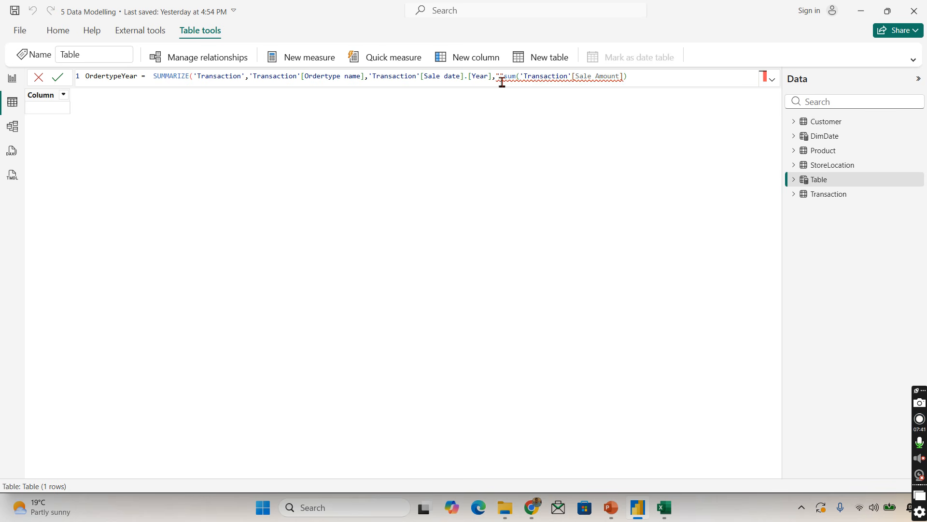
text(Total)
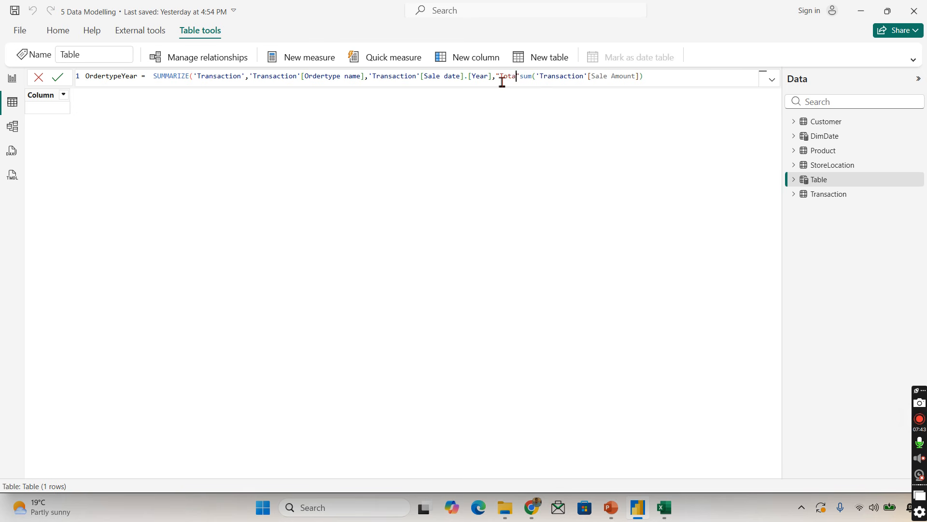
text( Sales)
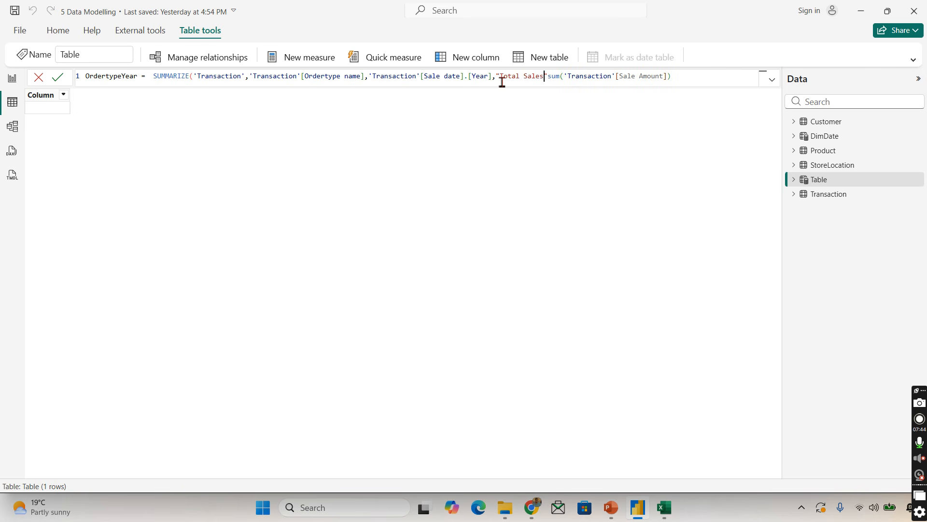
click(549, 76)
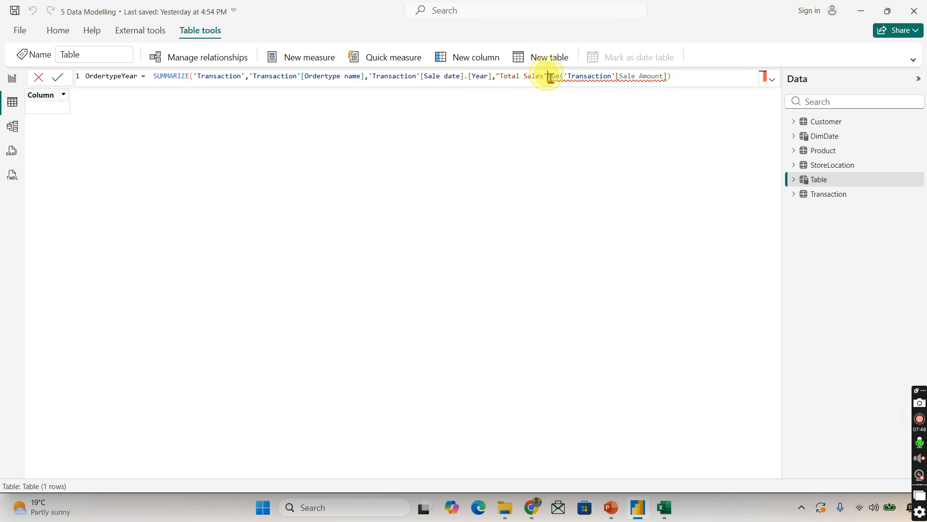
text(,)
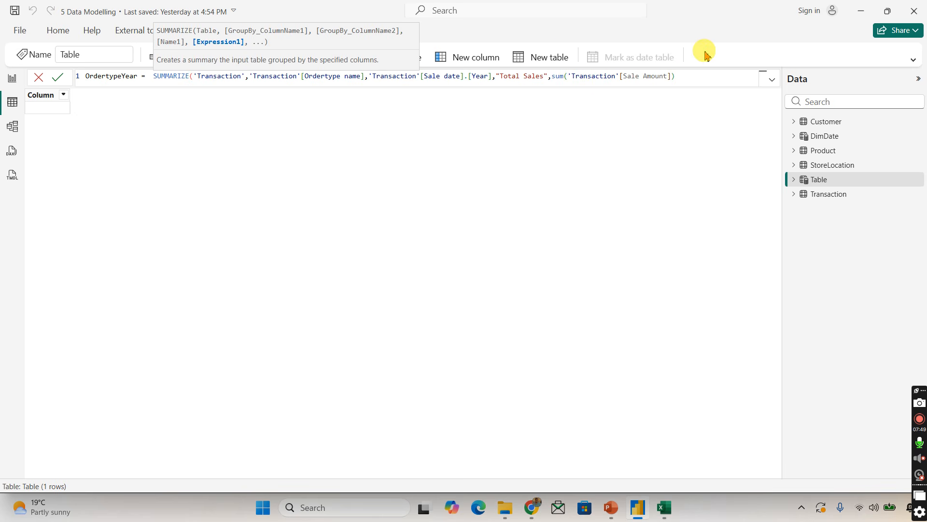
Close the SUMMARIZE function with a final parenthesis and commit the OrdertypeYear table formula
key(Home)
click(687, 76)
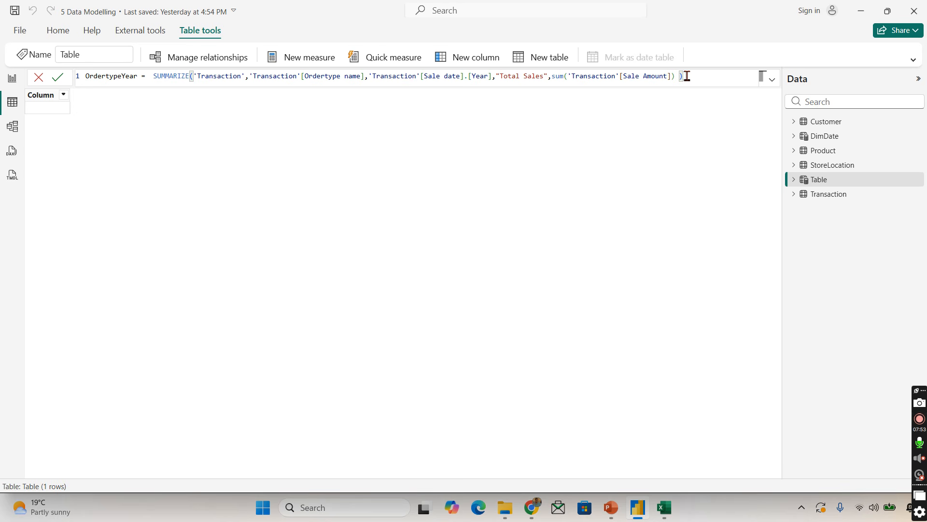
key(Return)
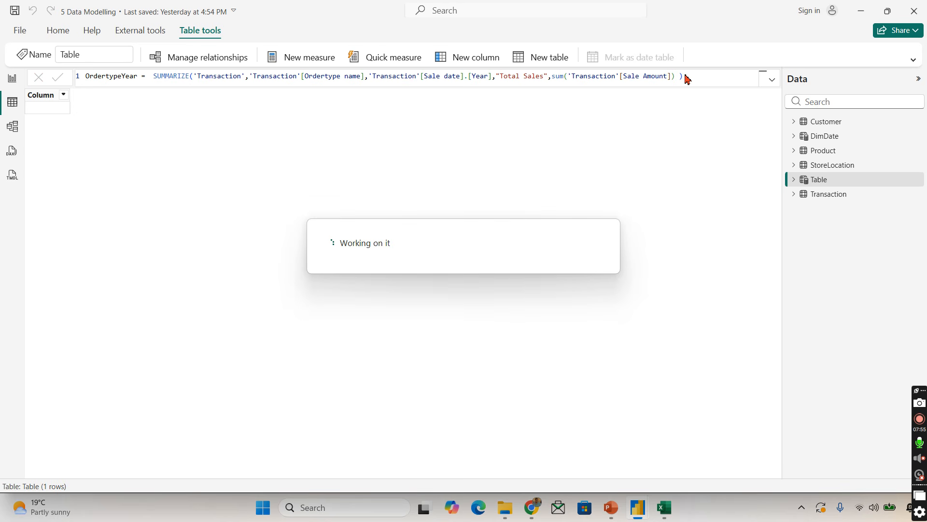